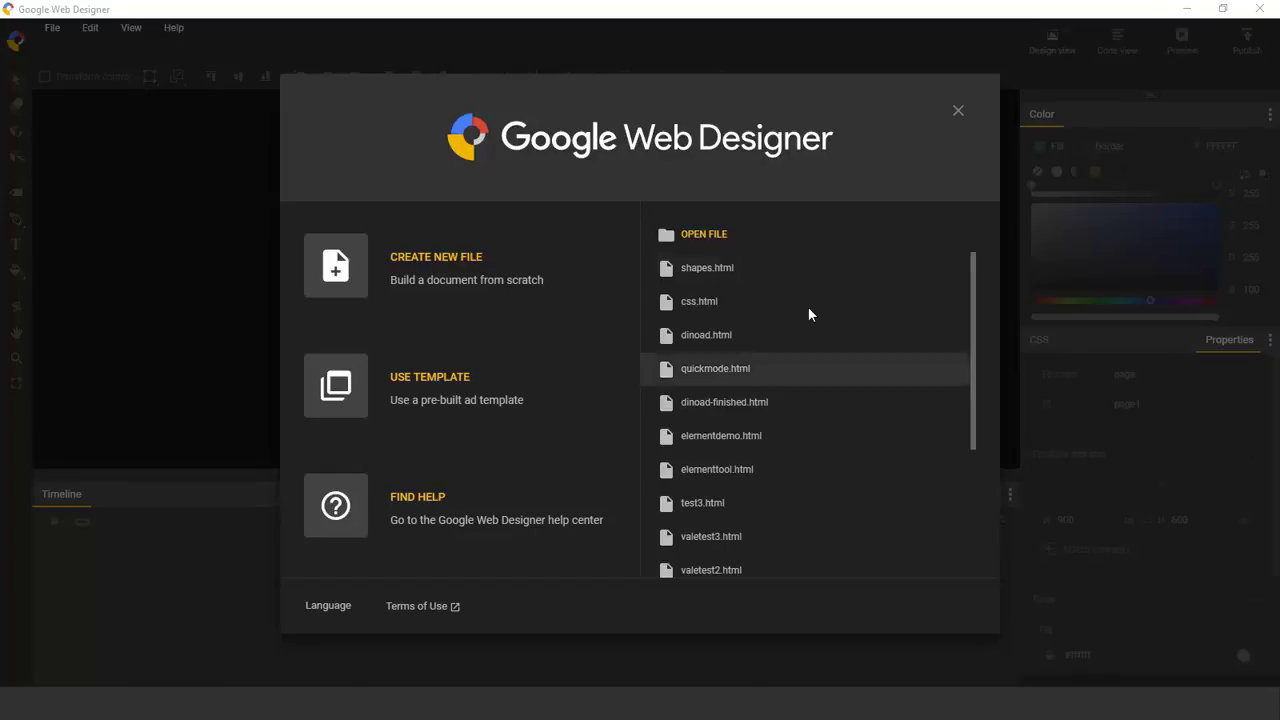
Open shapes.html from the start dialog's file list.
left_click(727, 267)
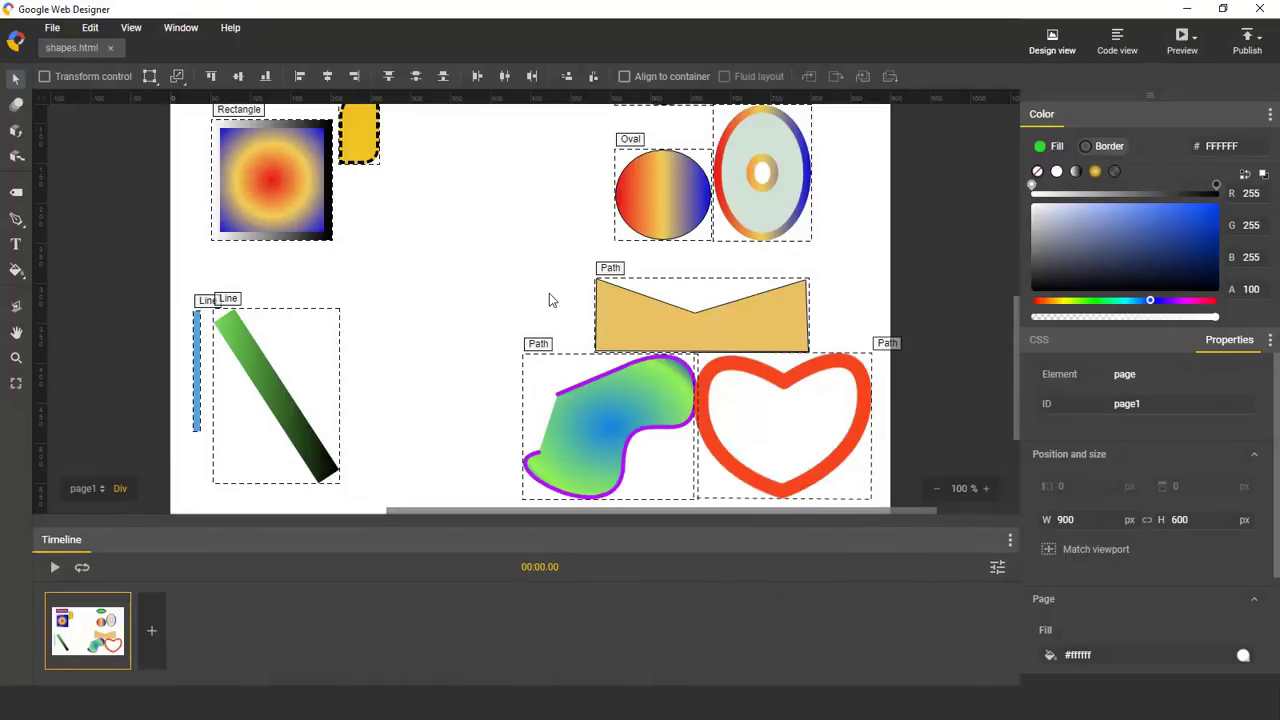
Review the sample rectangles, ovals, lines and paths, then select them all with Ctrl+A.
mouse_move(1014, 346)
left_mouse_down()
mouse_move(1013, 324)
mouse_move(1022, 358)
left_mouse_up()
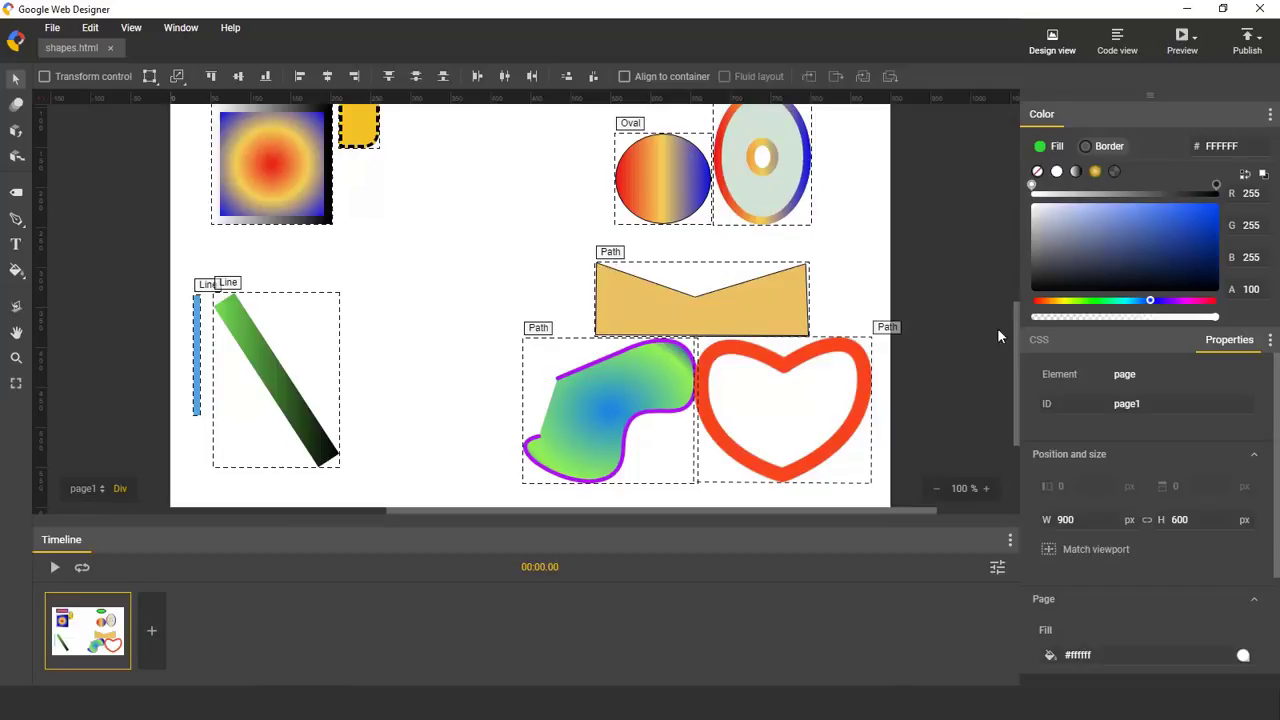
mouse_move(1014, 337)
left_mouse_down()
mouse_move(1013, 313)
mouse_move(1010, 346)
left_mouse_up()
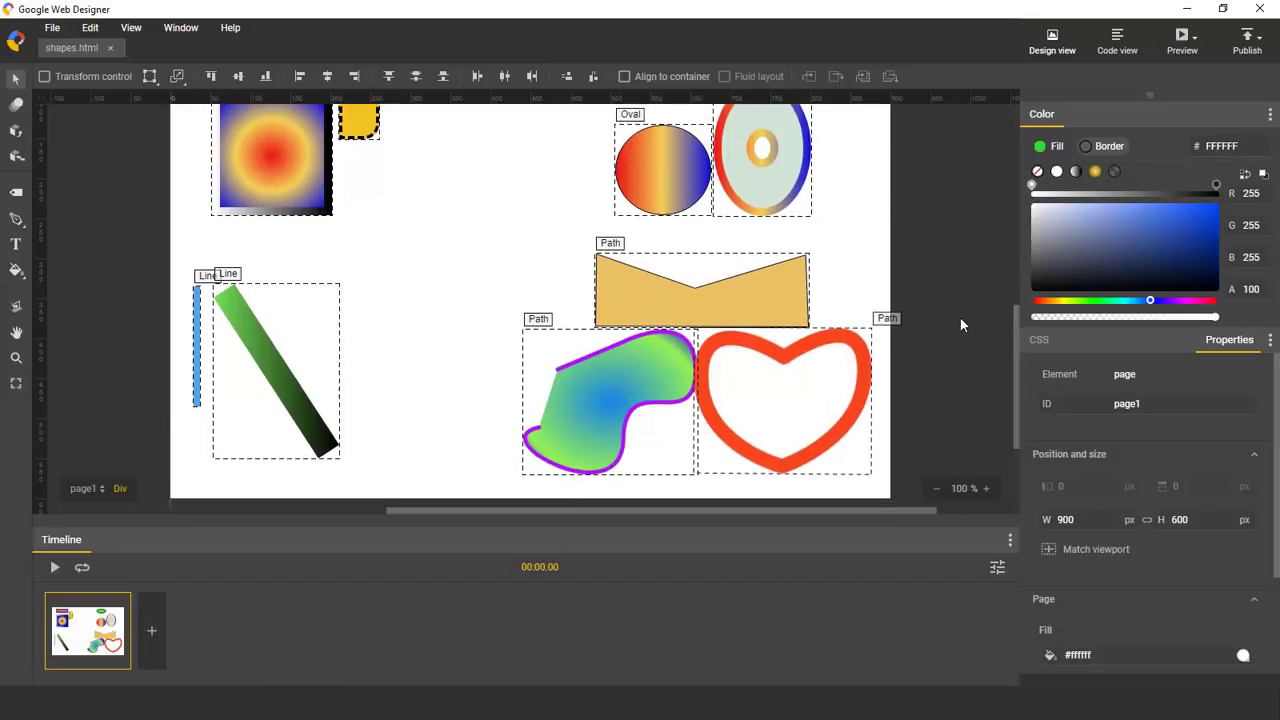
key("ctrl+a")
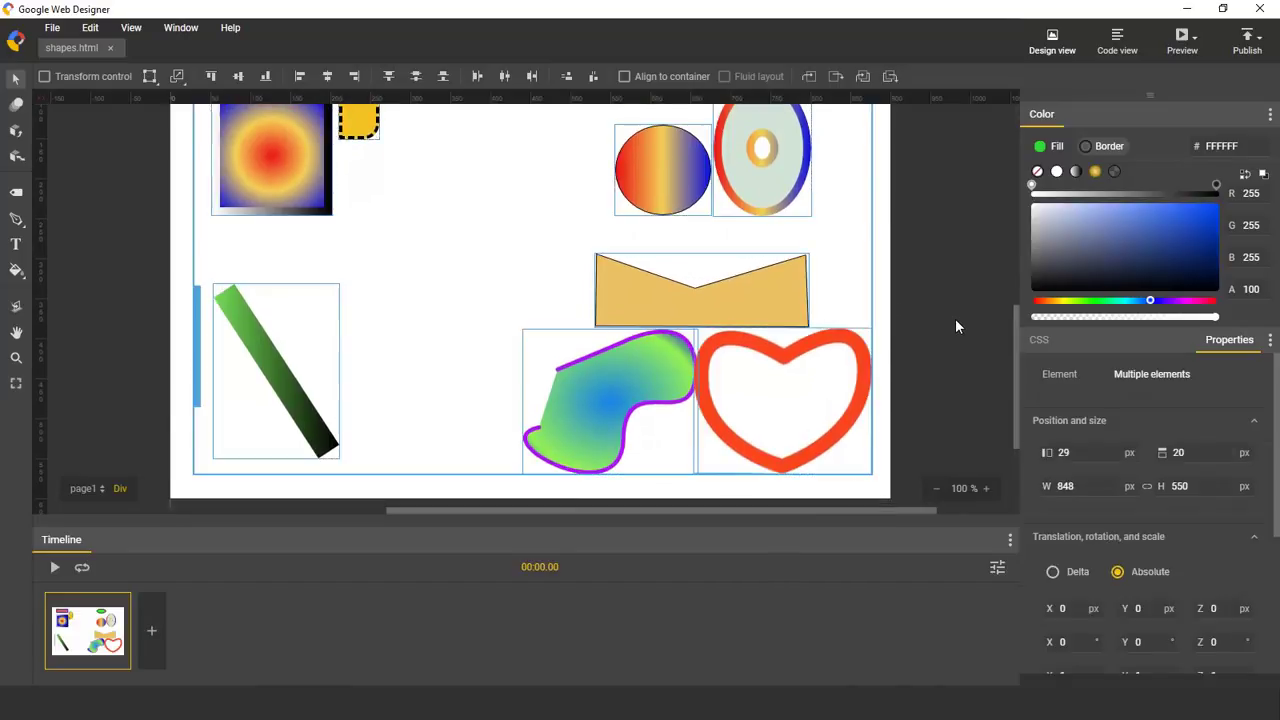
Delete all sample shapes and draw a square with a 26 px red border near the top-left.
key("Delete")
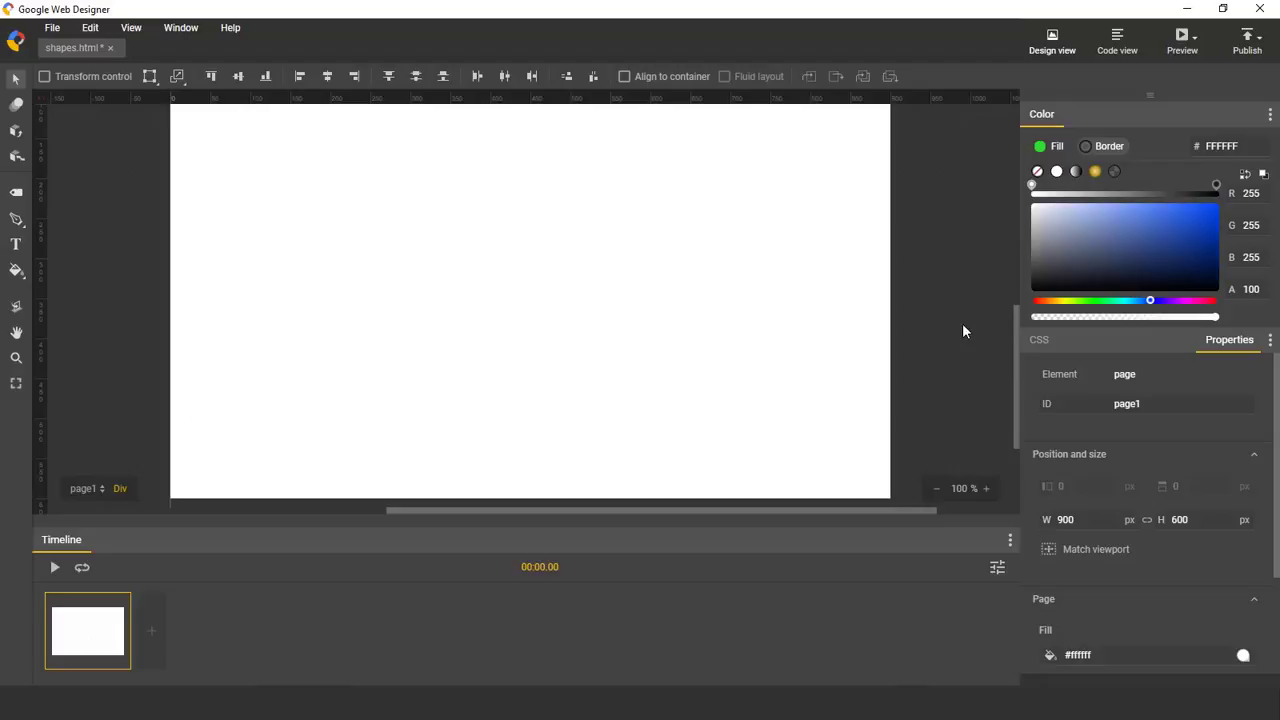
left_click_drag(1015, 340, 1016, 305)
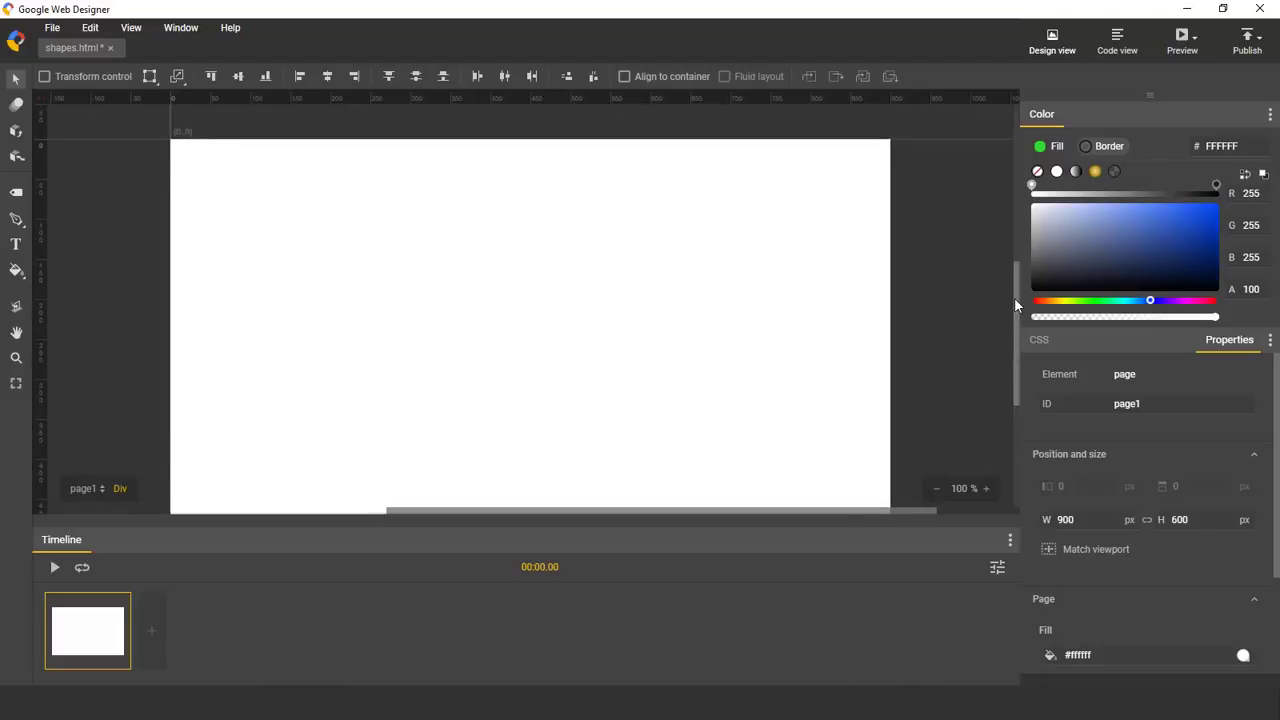
left_click(16, 221)
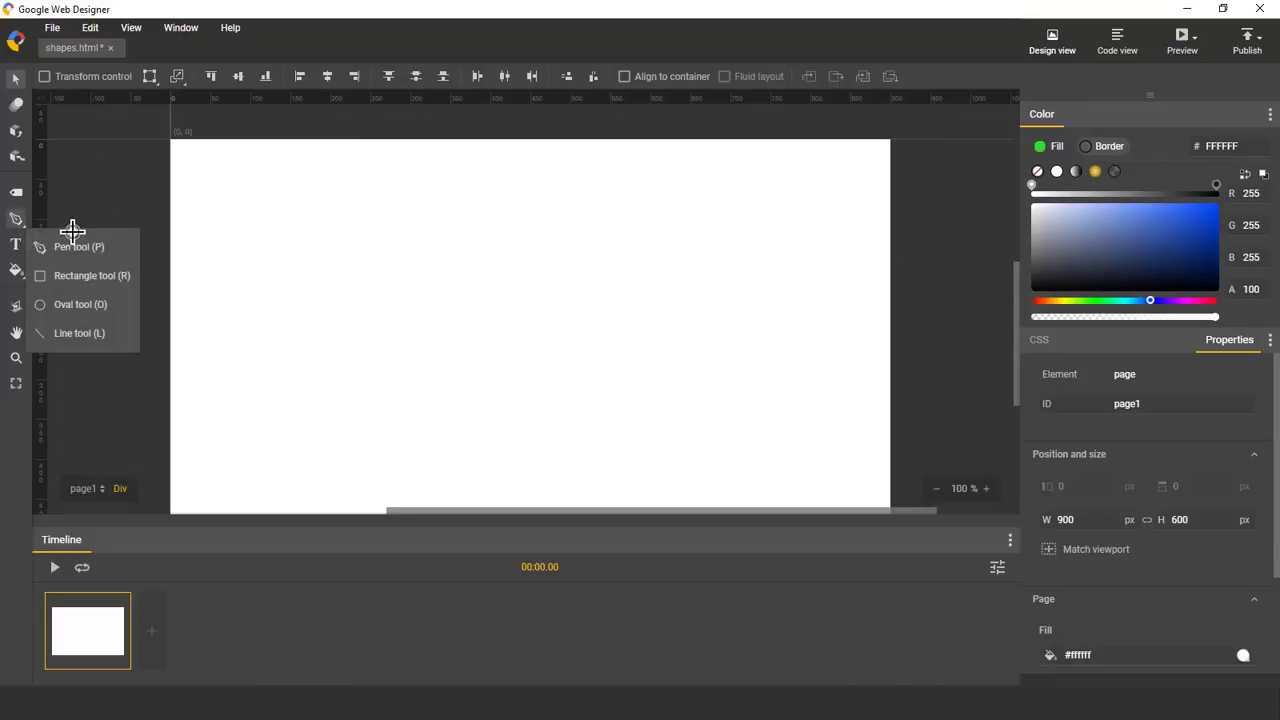
key("Down")
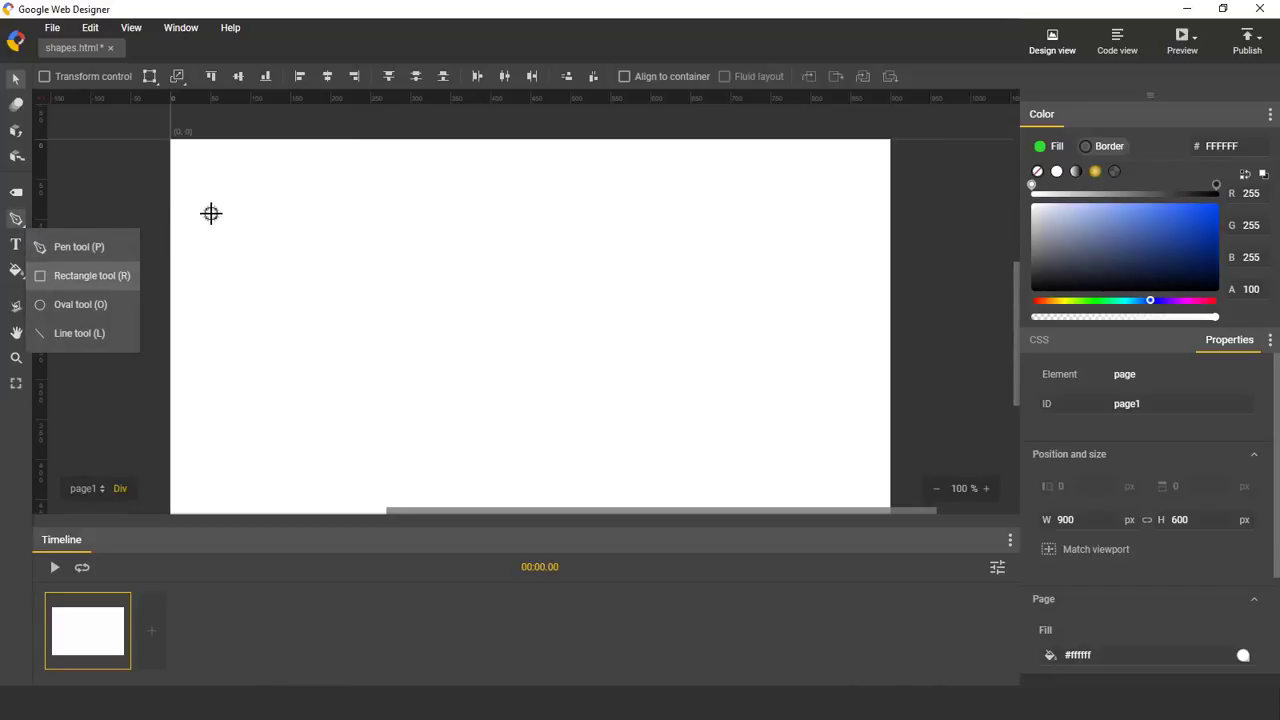
key("Return")
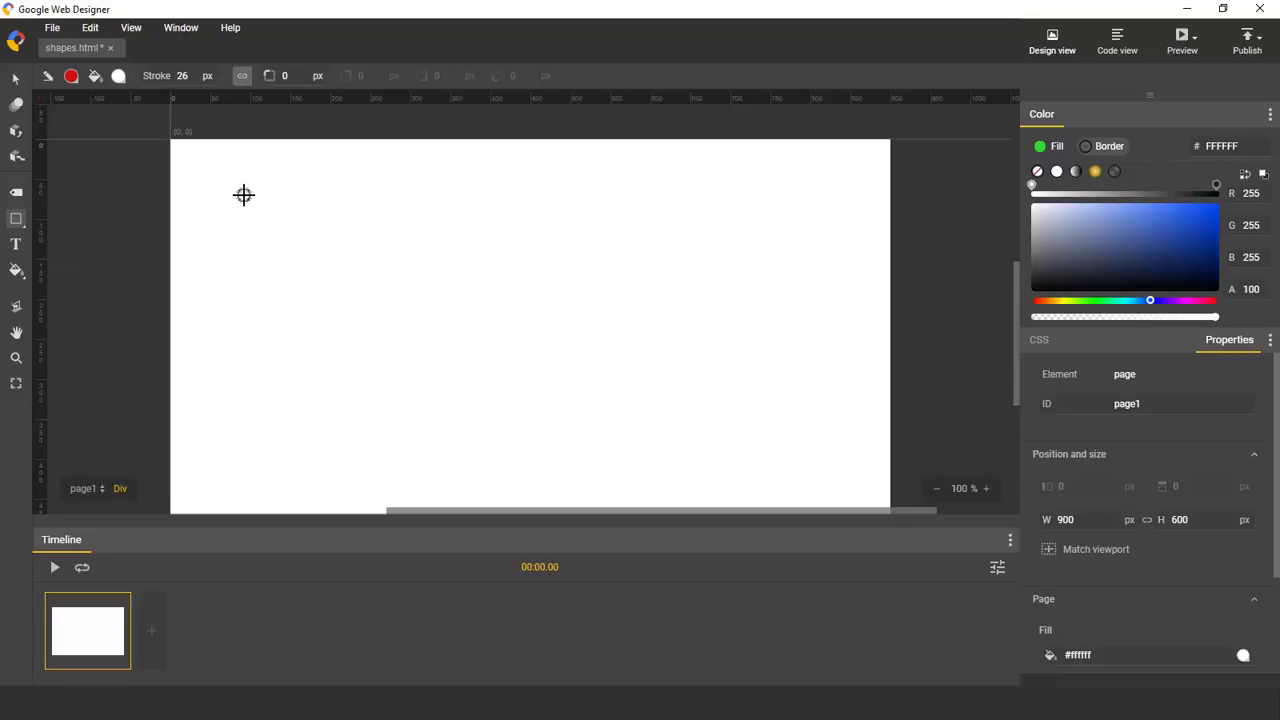
mouse_move(250, 171)
left_mouse_down()
mouse_move(267, 194)
mouse_move(460, 303)
mouse_move(513, 317)
left_mouse_up()
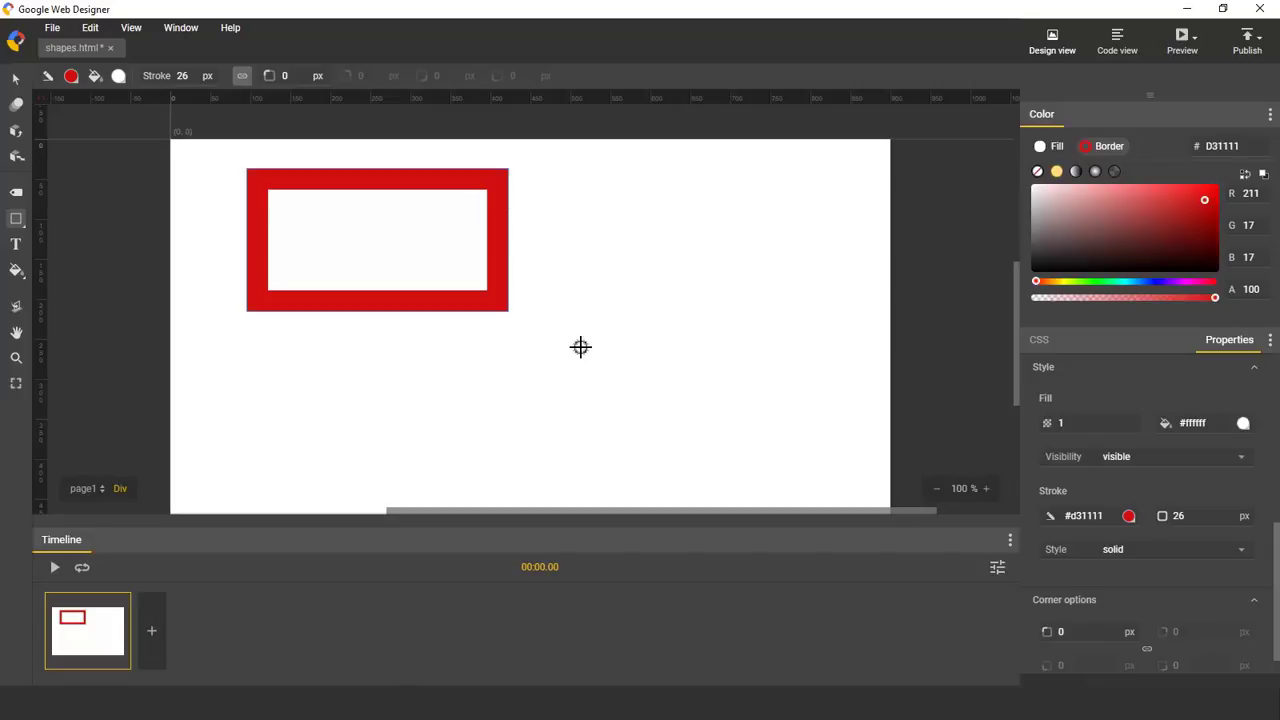
key("ctrl+z")
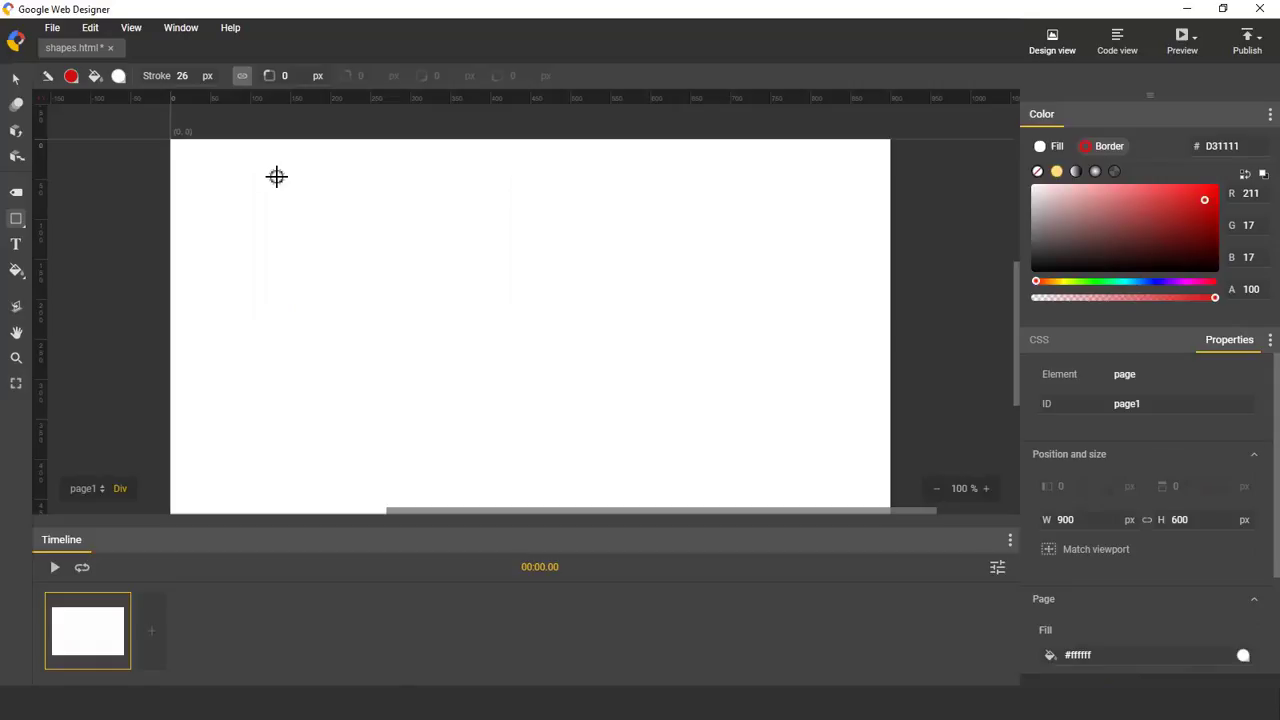
mouse_move(253, 168)
left_mouse_down()
mouse_move(400, 309)
mouse_move(480, 346)
mouse_move(437, 322)
left_mouse_up()
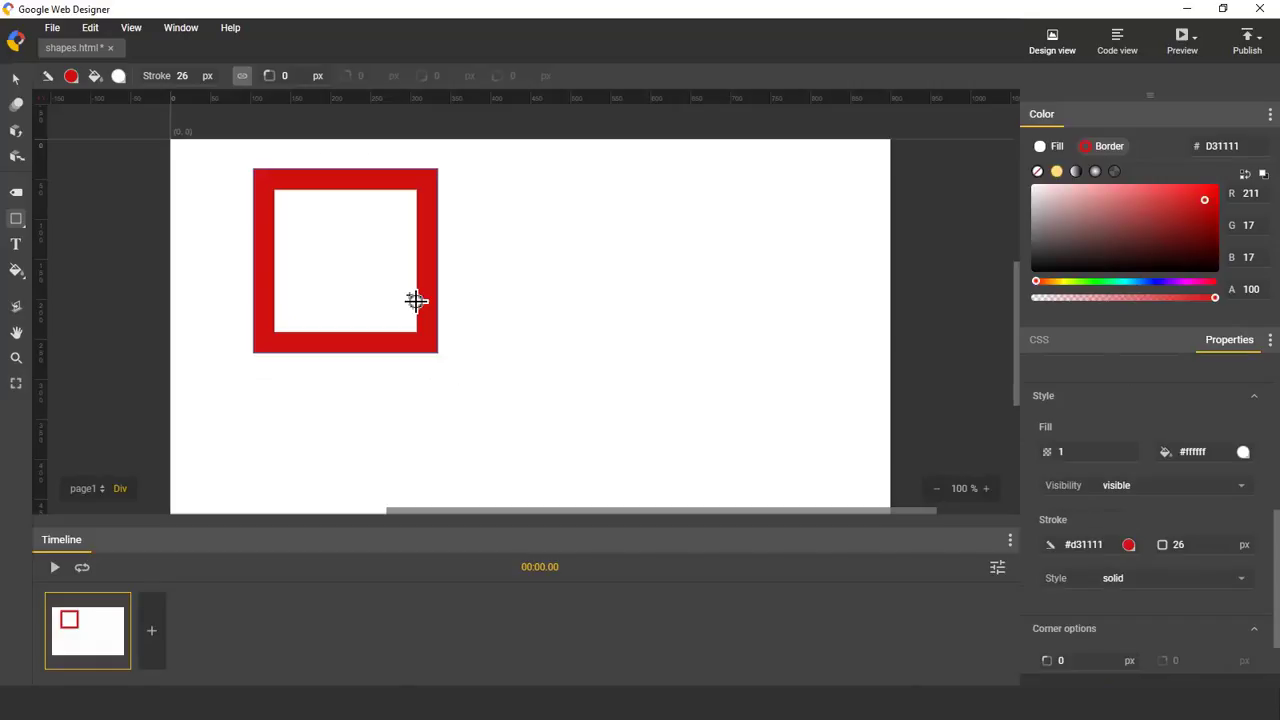
Move the square to X 185 and resize it to 336 × 217 px.
scroll(1202, 567, "down", 1)
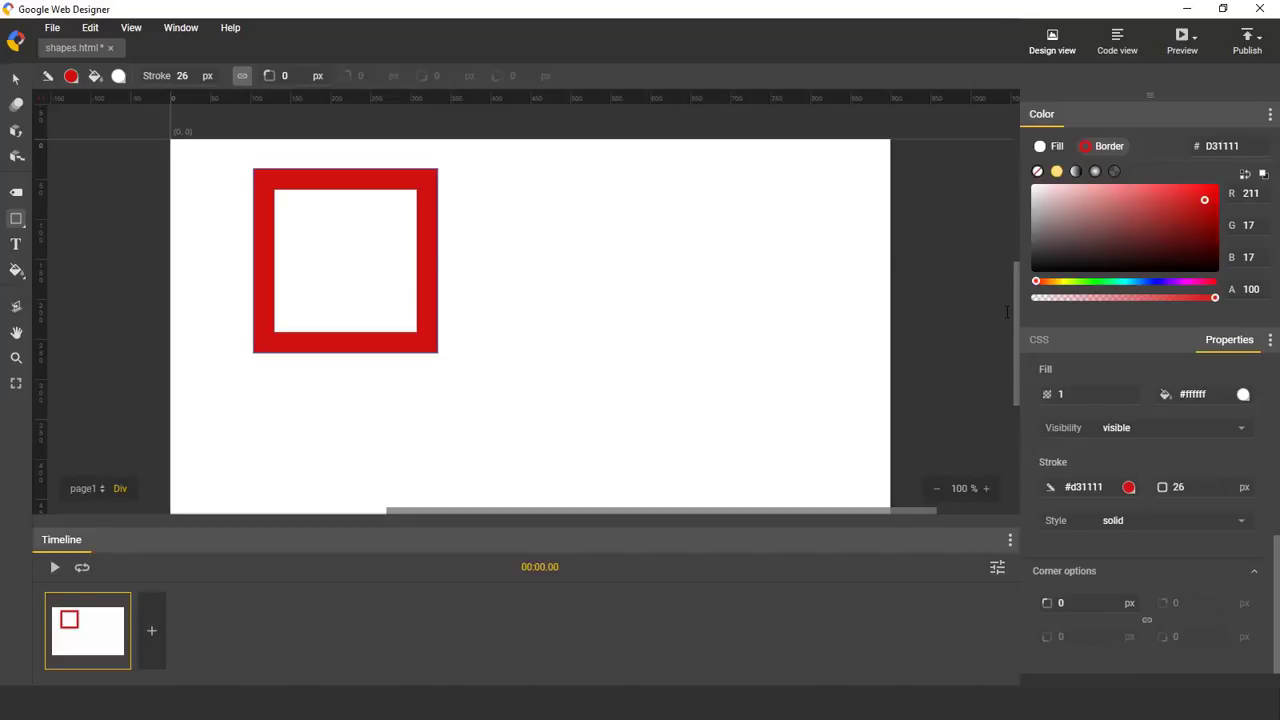
scroll(1070, 395, "up", 5)
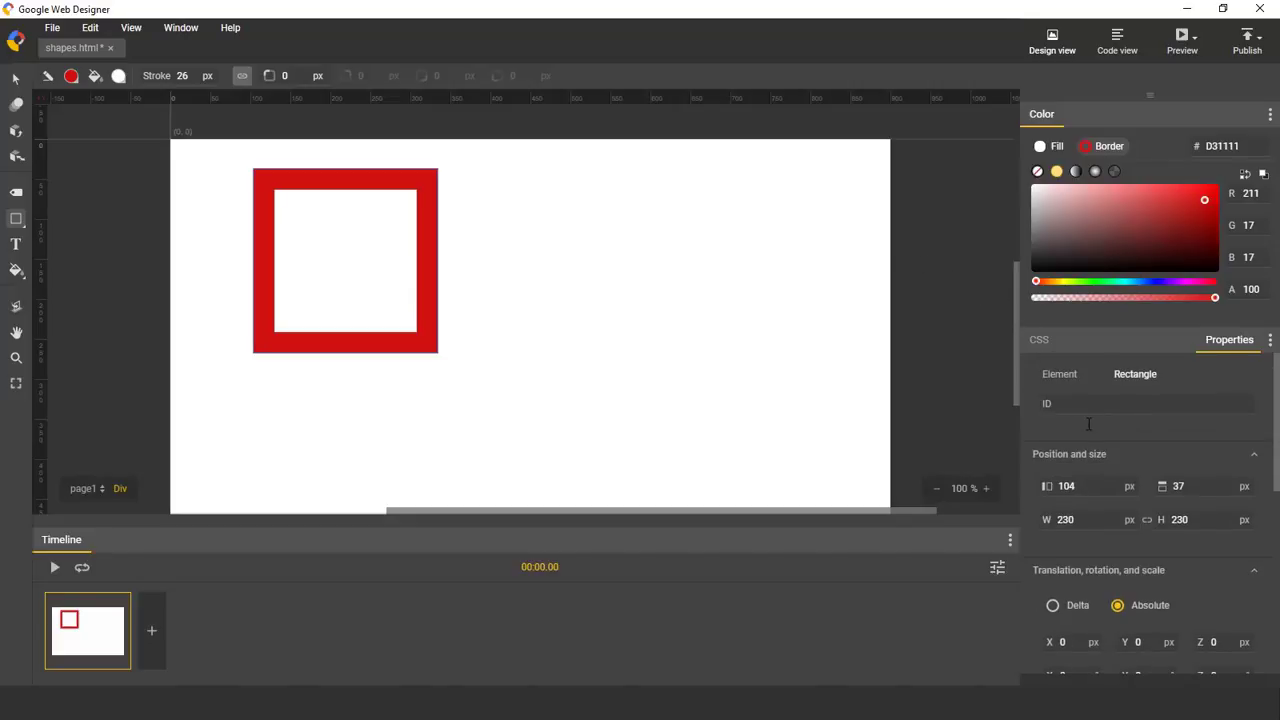
left_click_drag(1097, 485, 1092, 413)
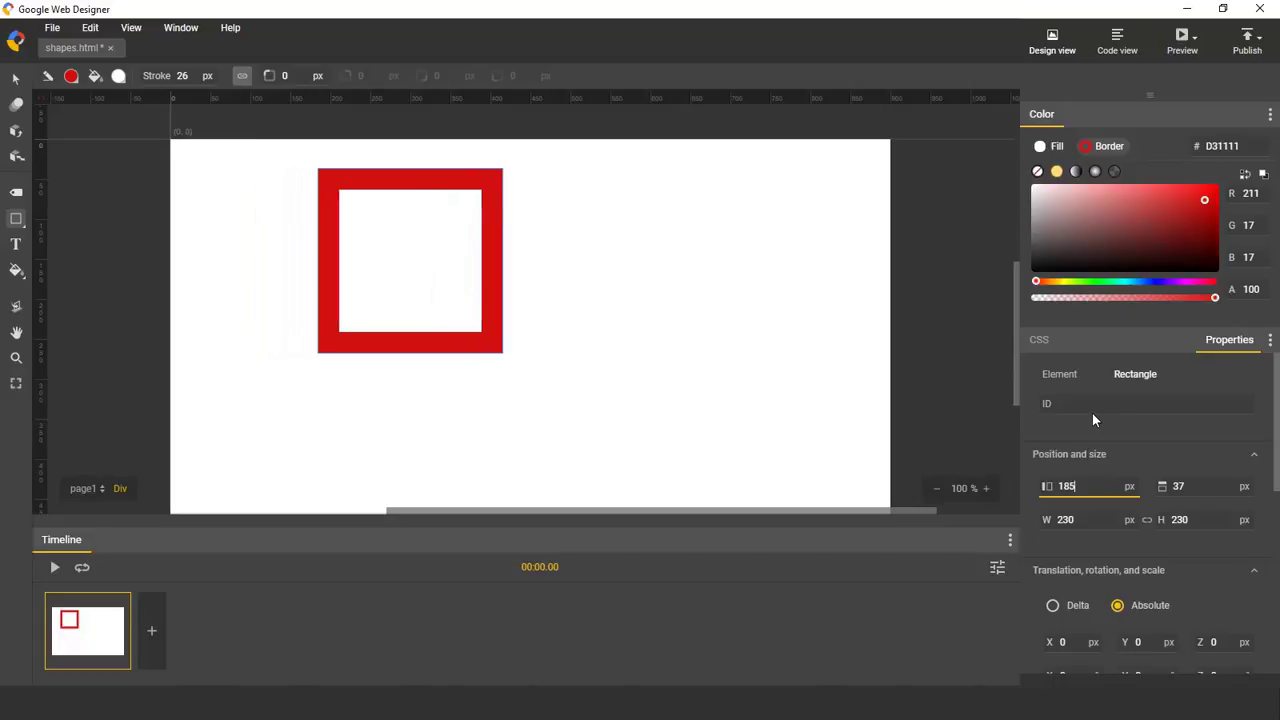
left_click_drag(1099, 520, 1080, 432)
mouse_move(1198, 541)
left_mouse_down()
mouse_move(1197, 565)
mouse_move(1187, 541)
left_mouse_up()
scroll(1175, 515, "down", 5)
scroll(1162, 490, "up", 3)
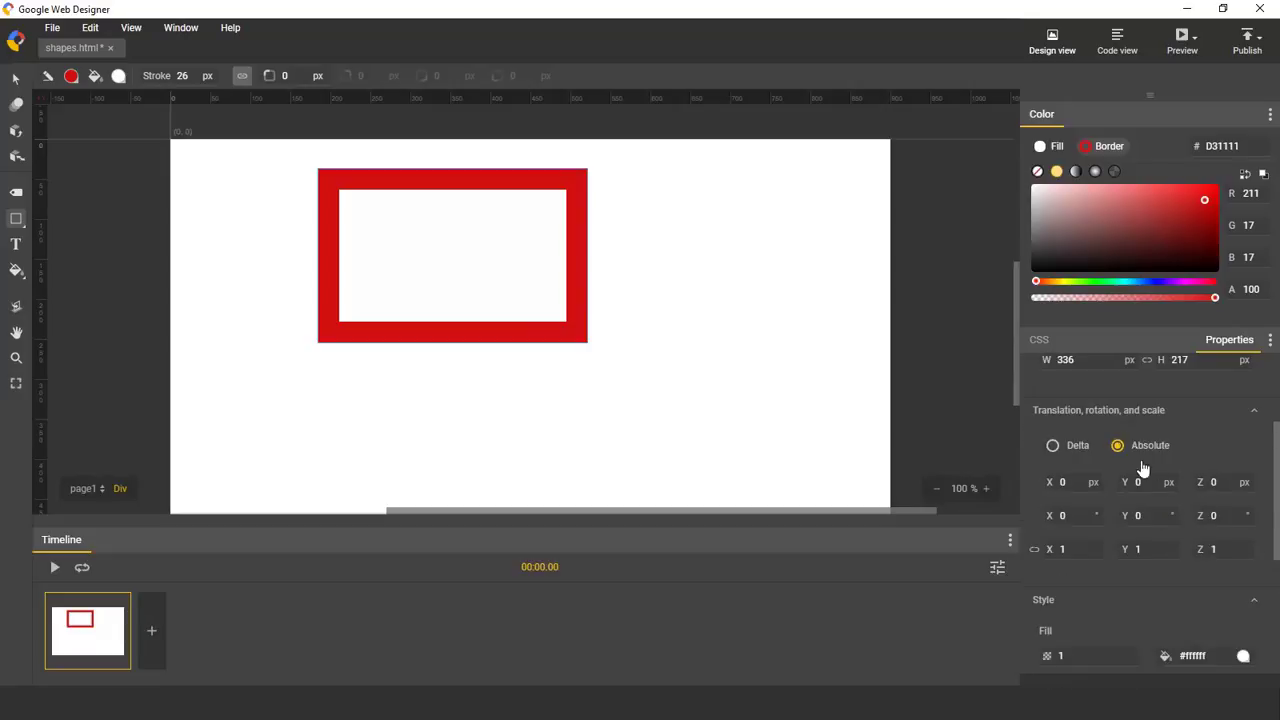
scroll(1180, 460, "down", 3)
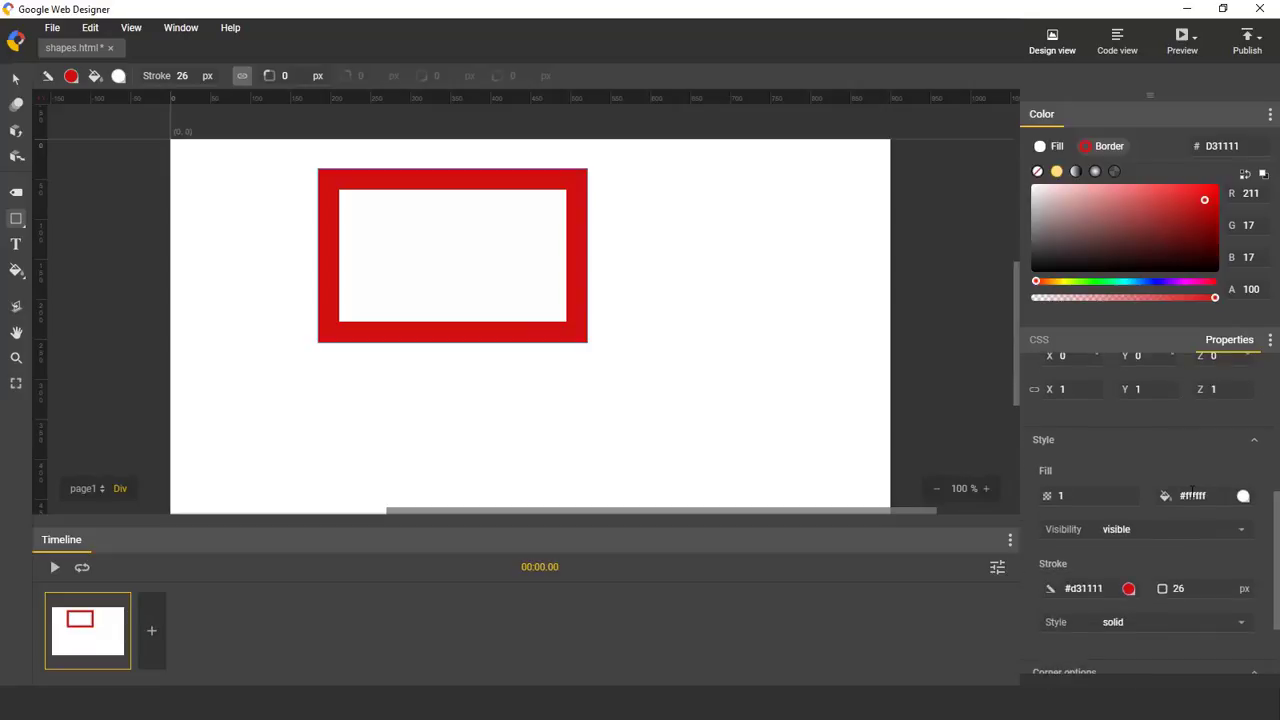
scroll(1165, 520, "down", 2)
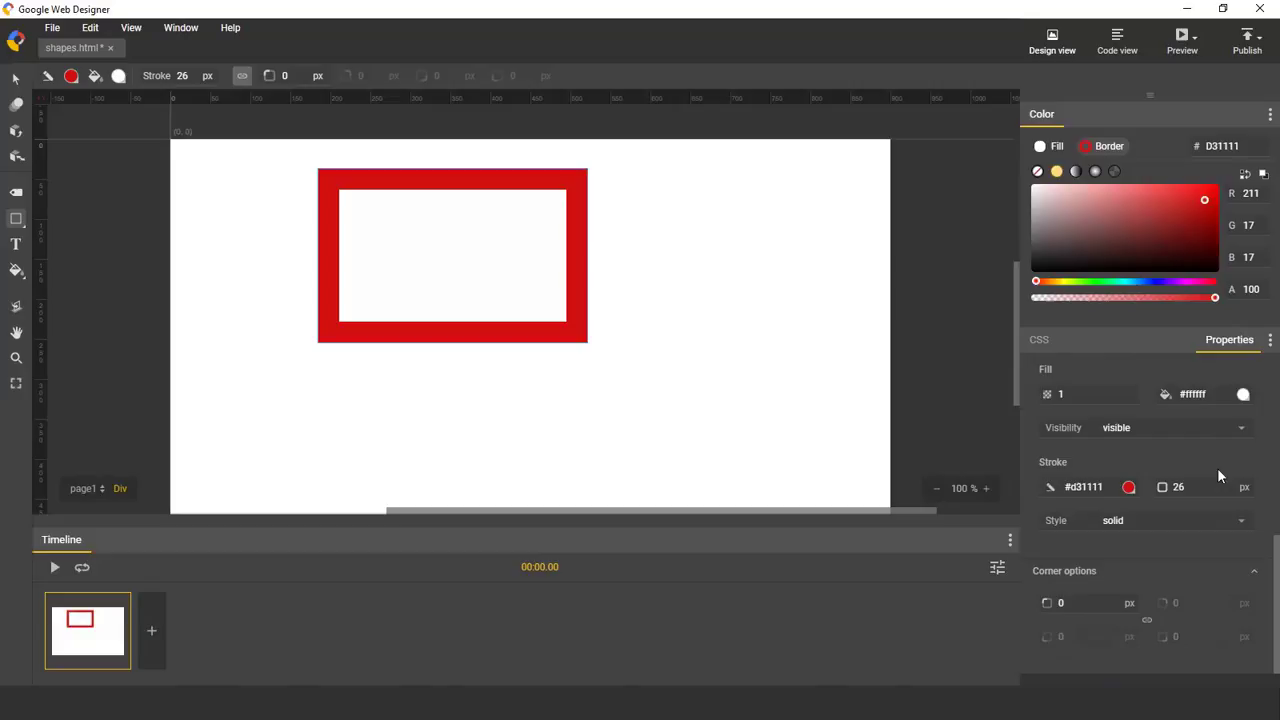
Fill the rectangle with cyan #31BDCA.
left_click(1243, 395)
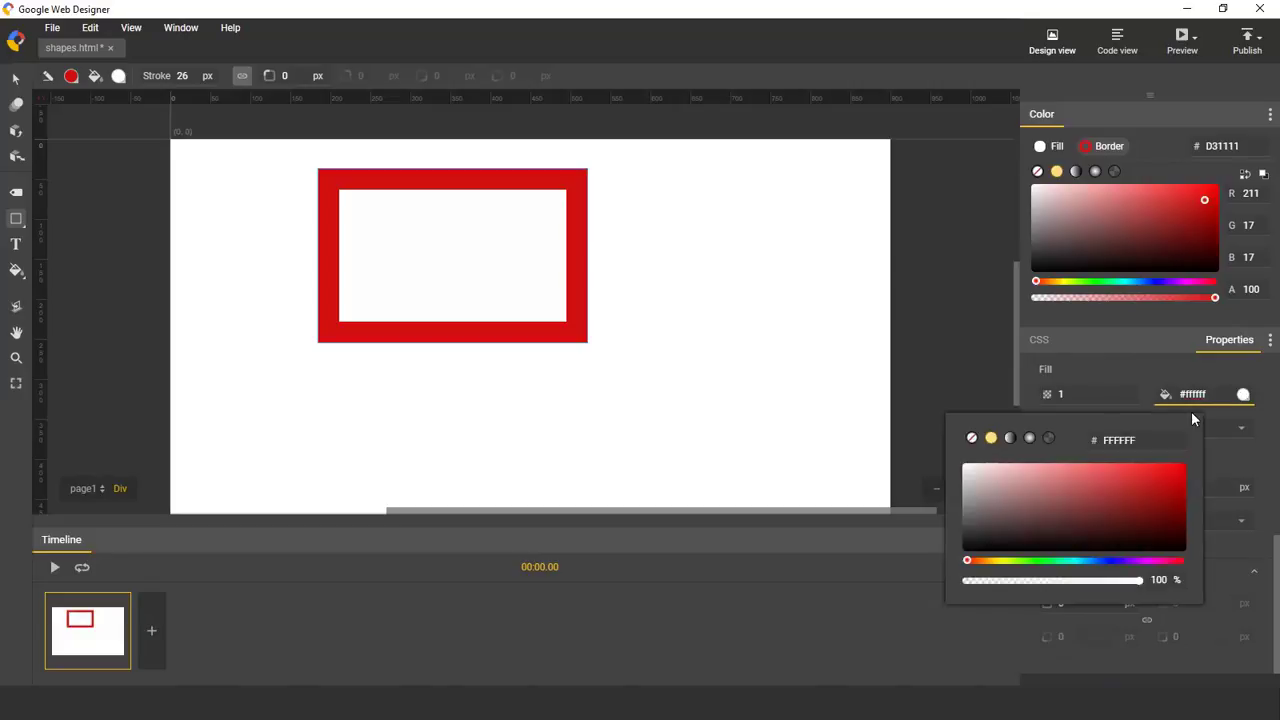
left_click(1077, 560)
left_click(1133, 485)
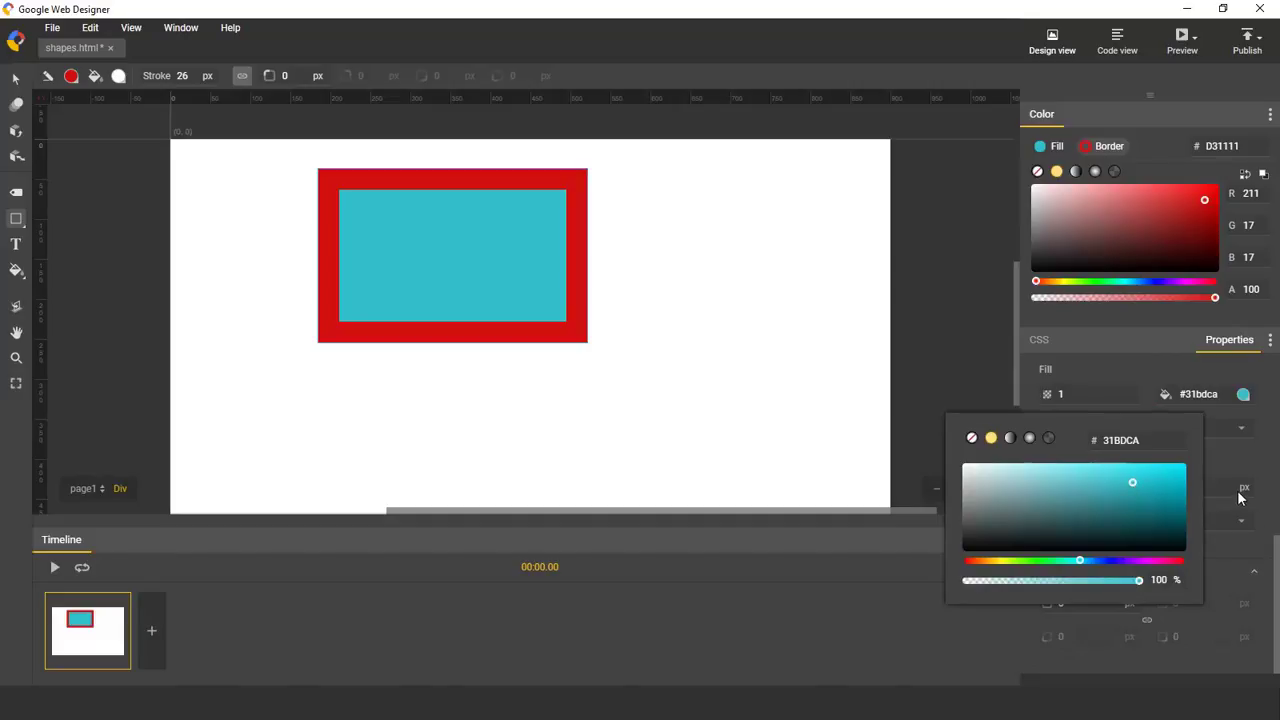
left_click(1236, 484)
Change the rectangle's border colour to soft pink #D88F8F.
left_click(1129, 487)
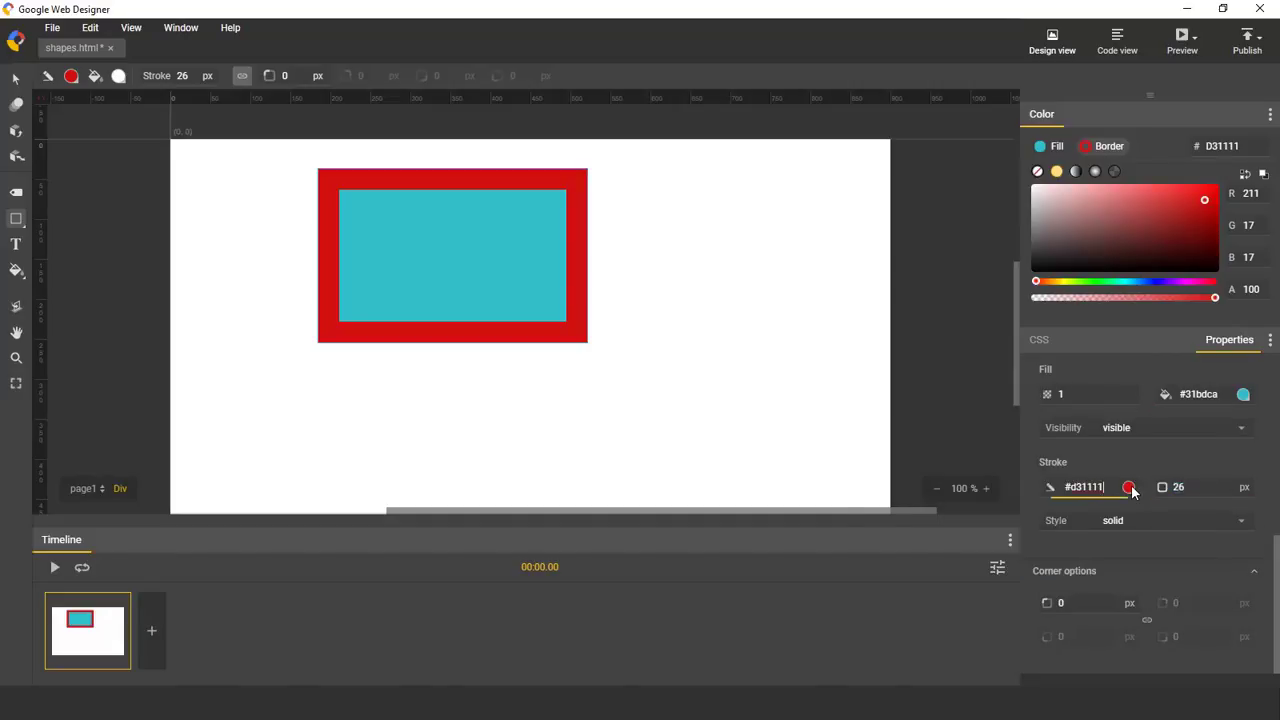
left_click(923, 508)
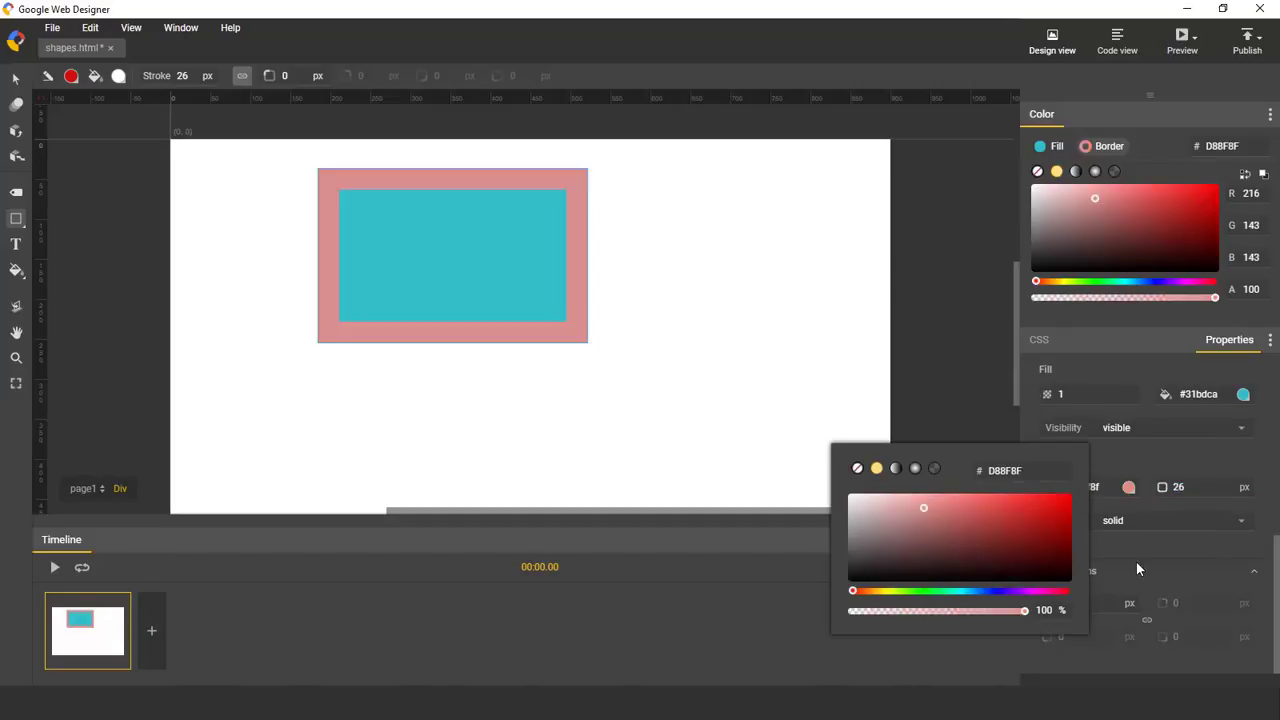
left_click(1193, 489)
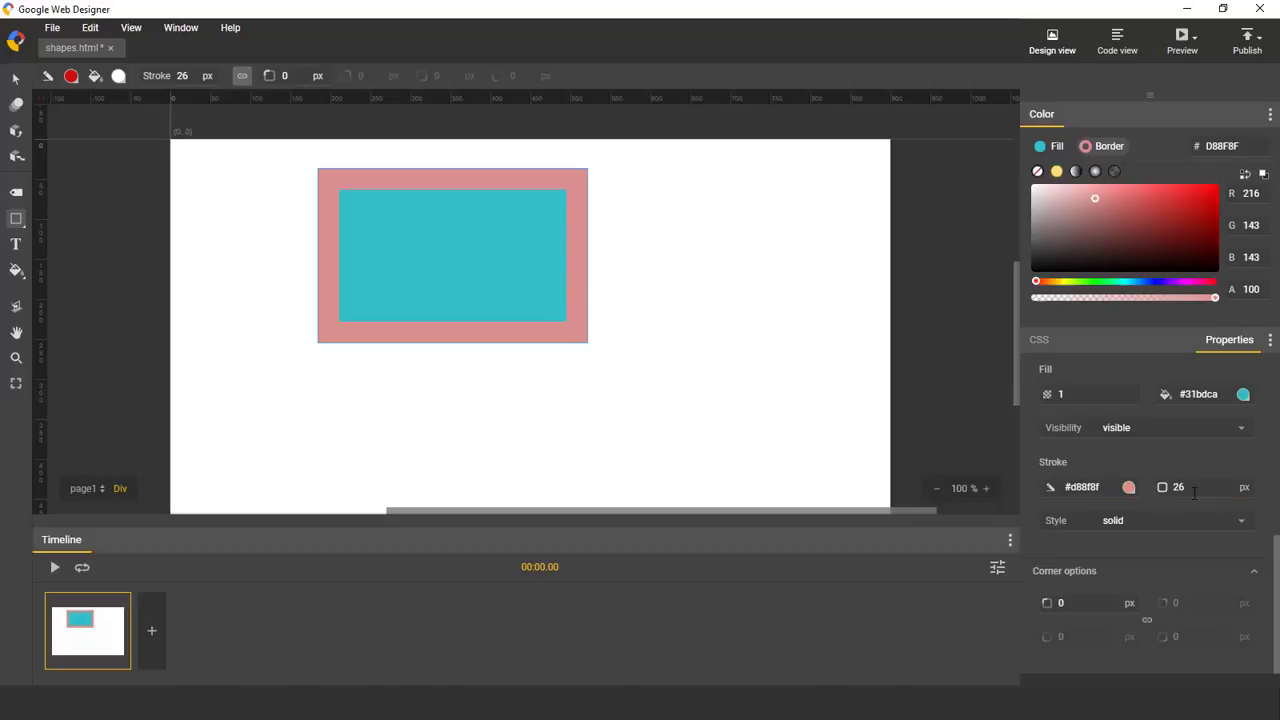
Set the rectangle's border width to 17 px.
type("13")
key("BackSpace")
type("7")
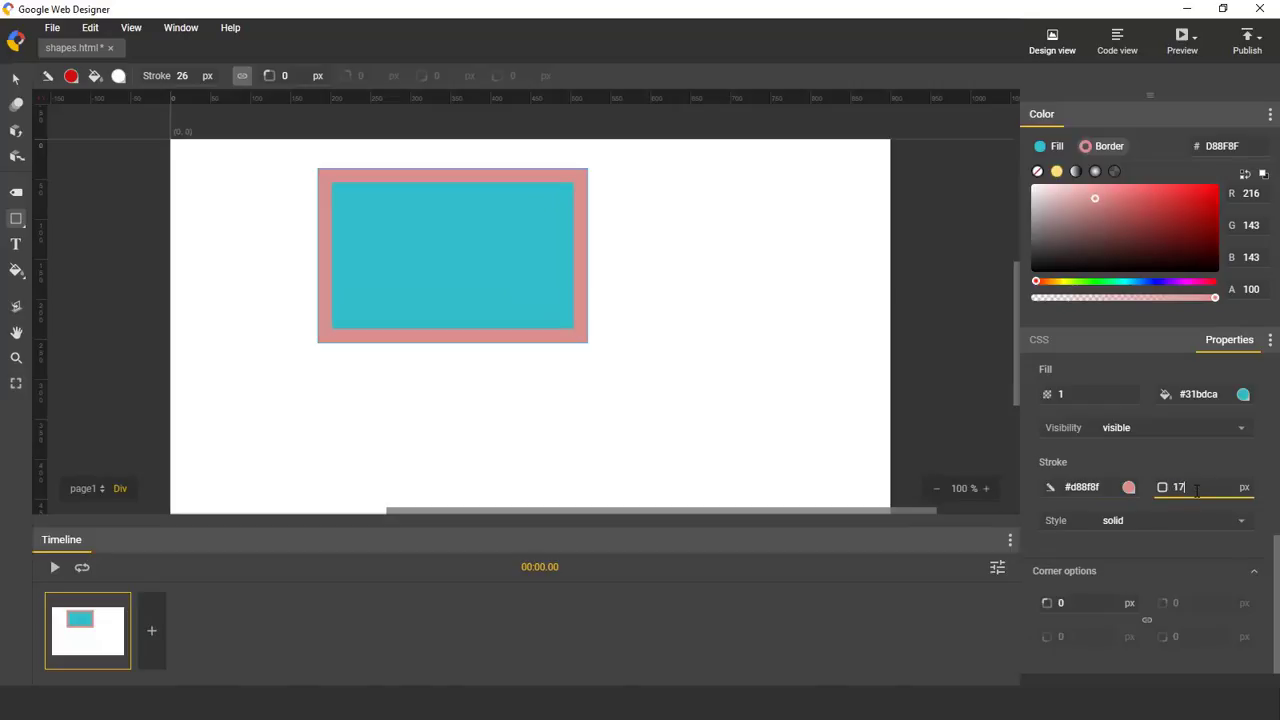
Round the corners with unlinked radii: top-left 120 px, top-right 1 px.
left_click_drag(1079, 605, 1088, 557)
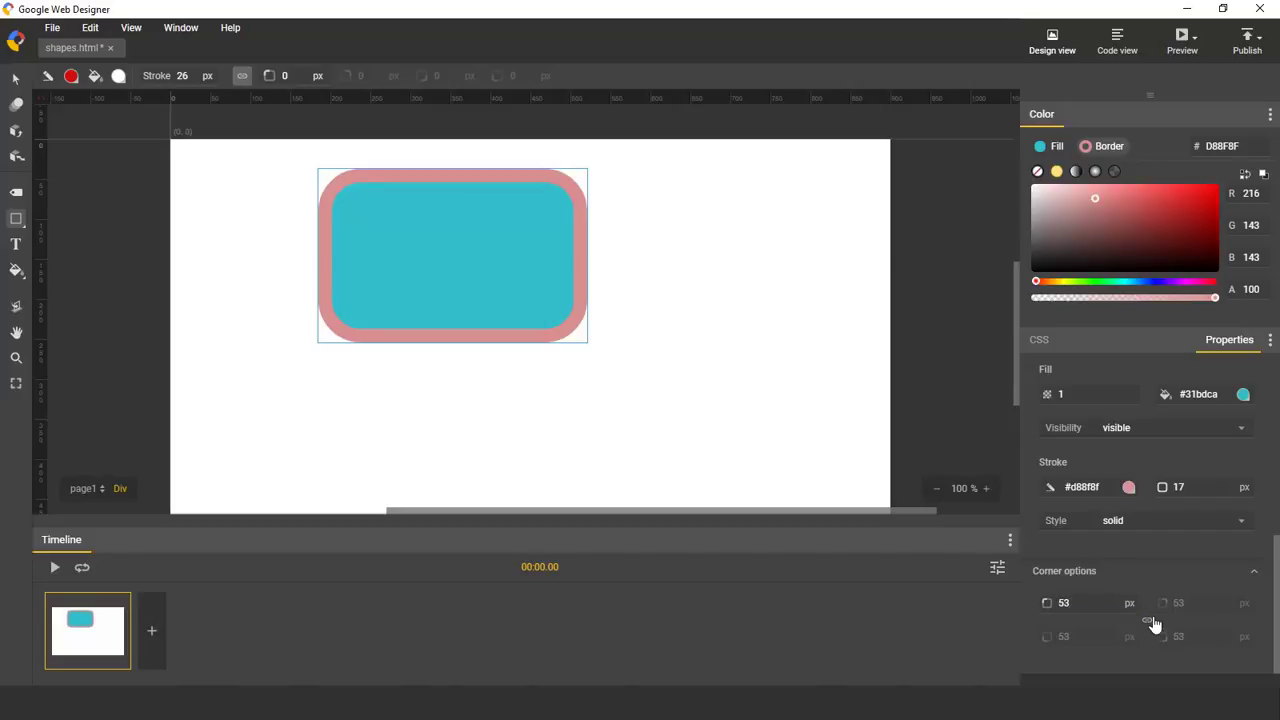
left_click(1150, 624)
left_click_drag(1079, 603, 1078, 546)
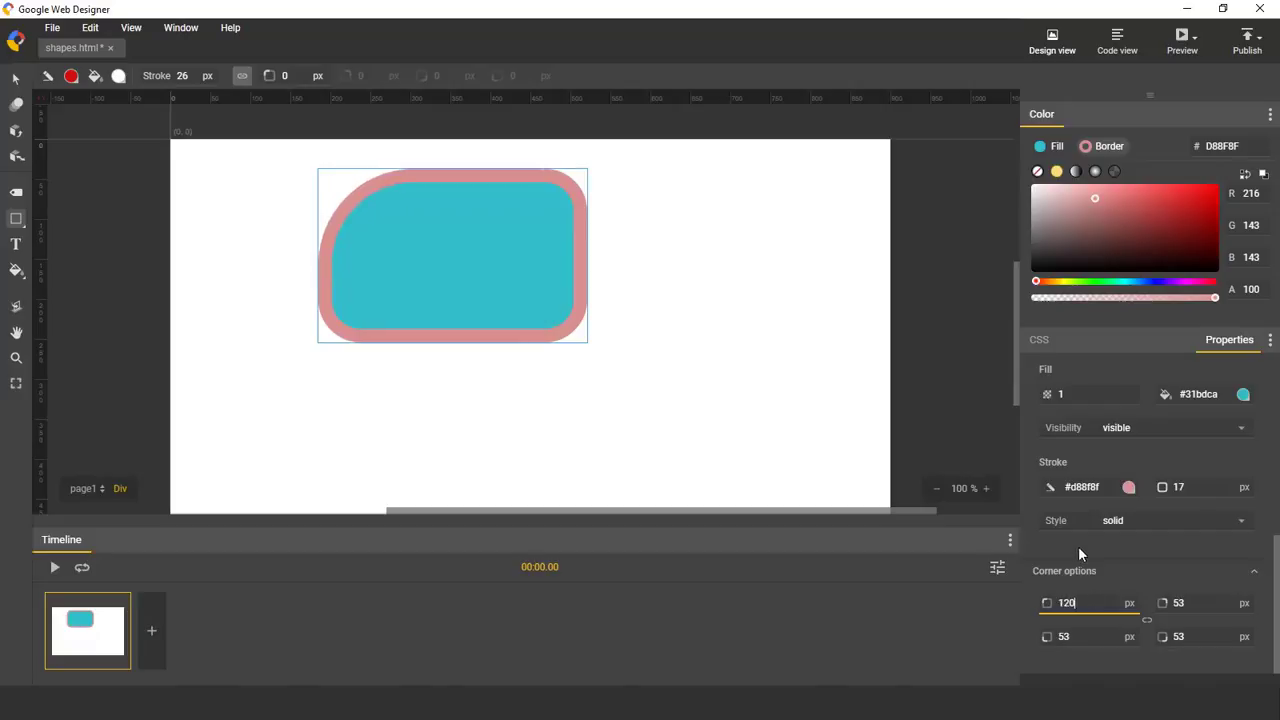
double_click(1178, 603)
type("1")
key("Return")
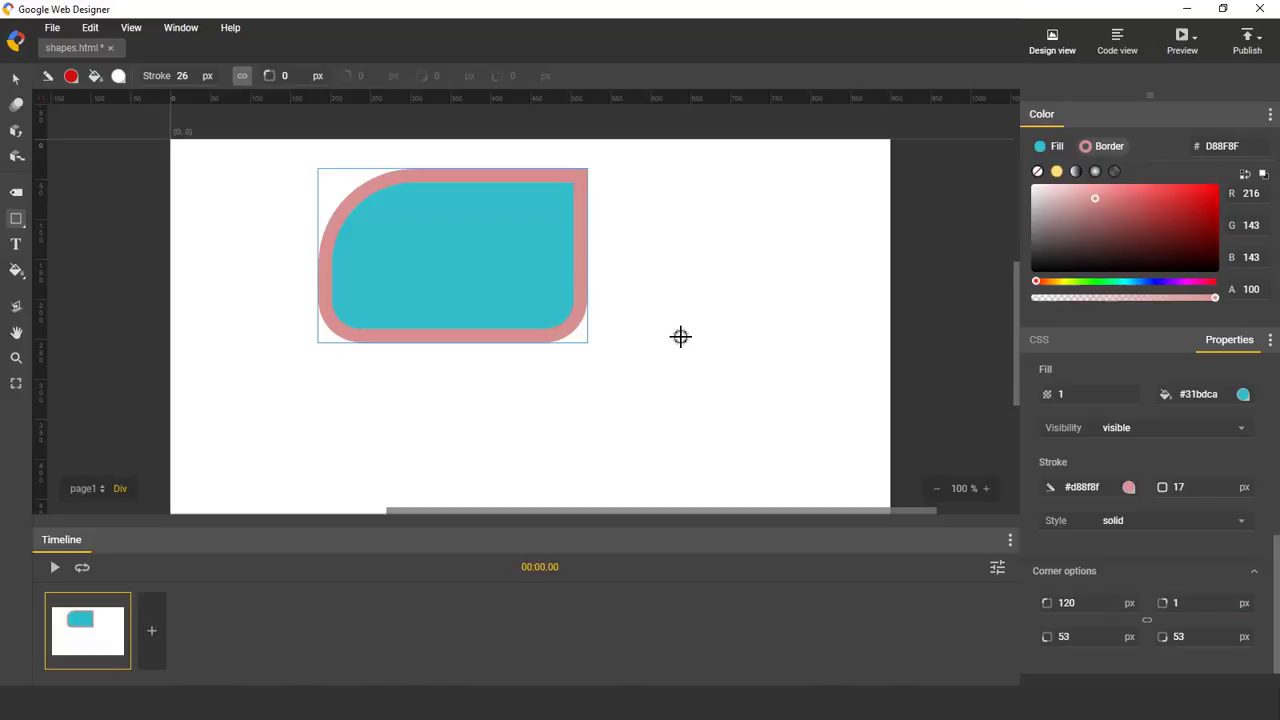
Delete the rectangle and draw a gradient-stroked ellipse across the upper middle of the page.
key("Delete")
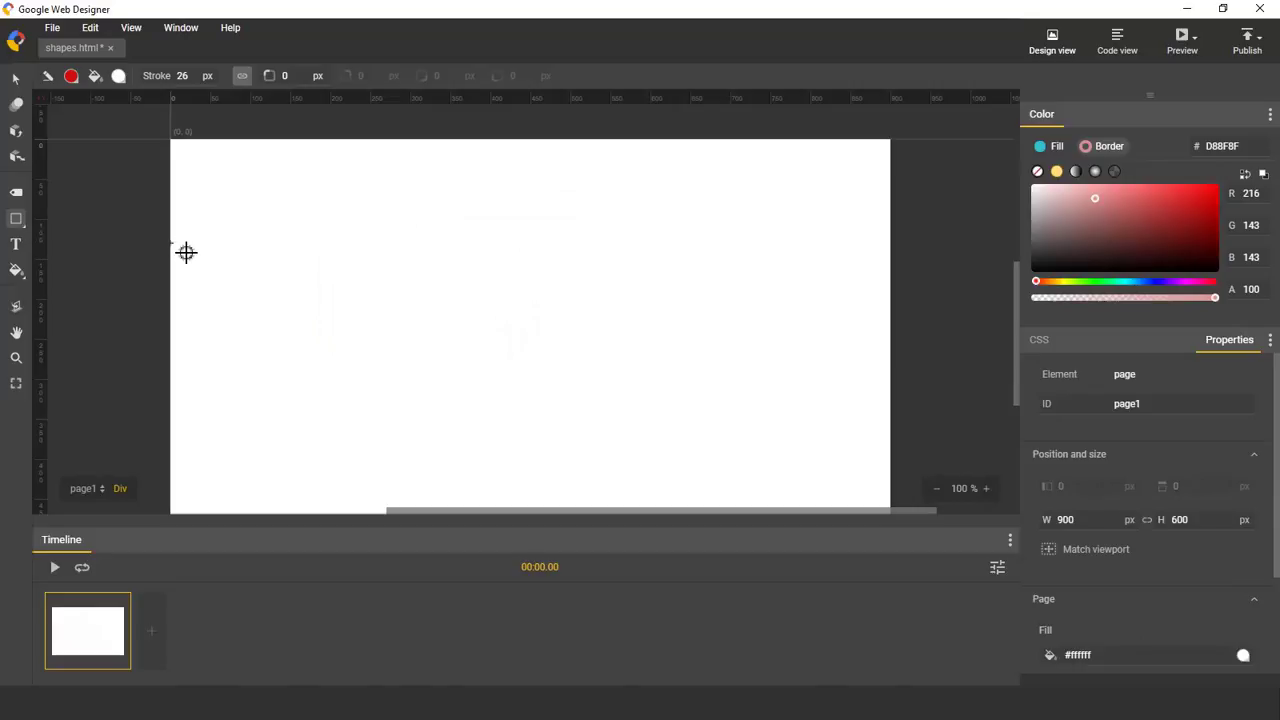
key("o")
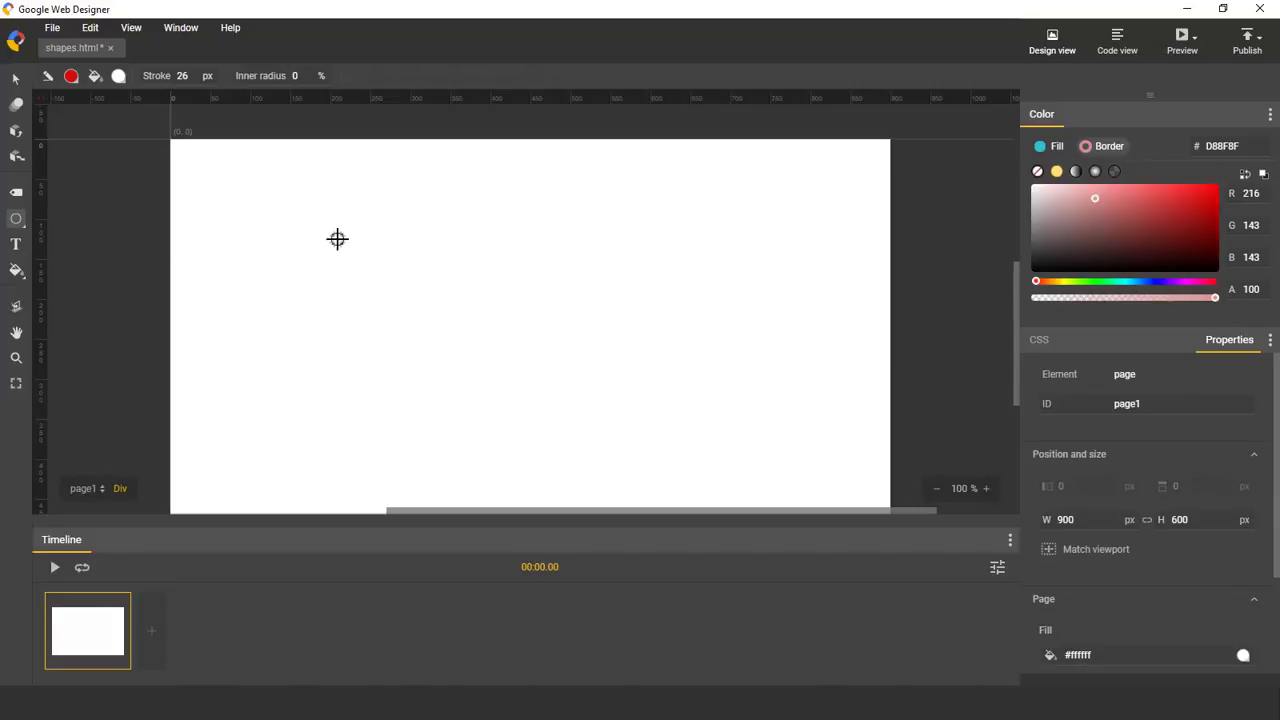
left_click(71, 78)
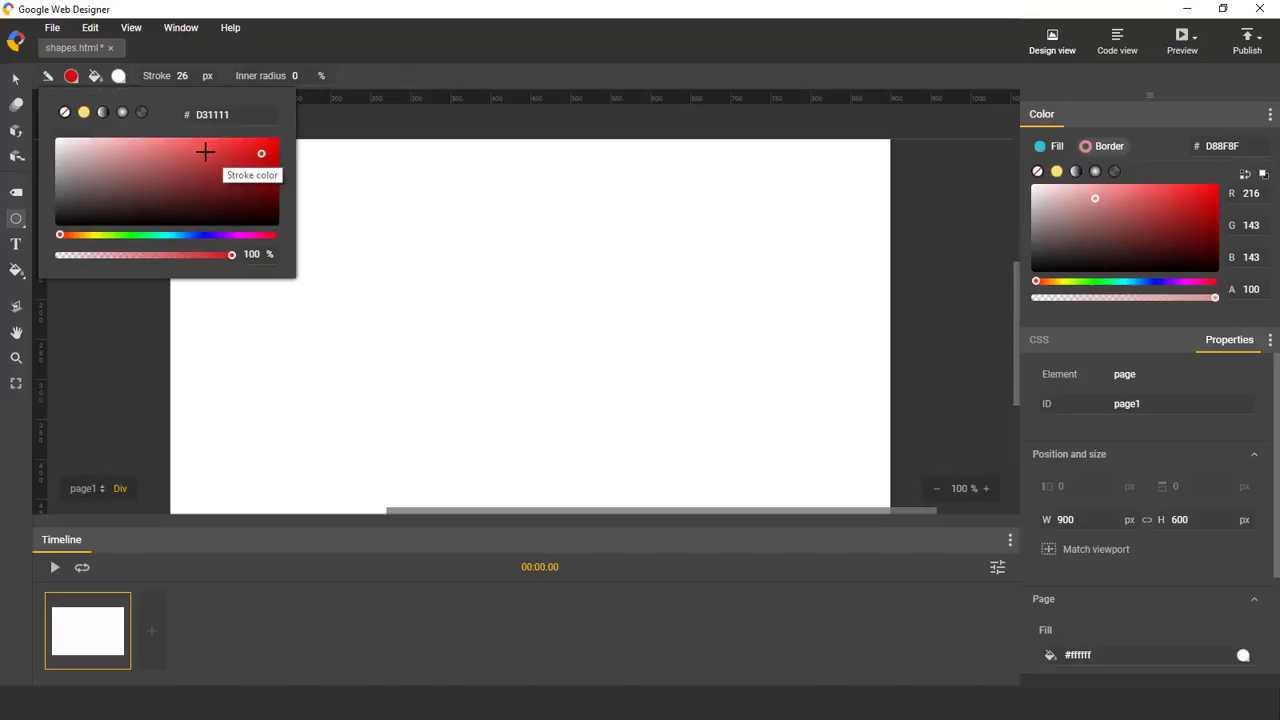
left_click(104, 114)
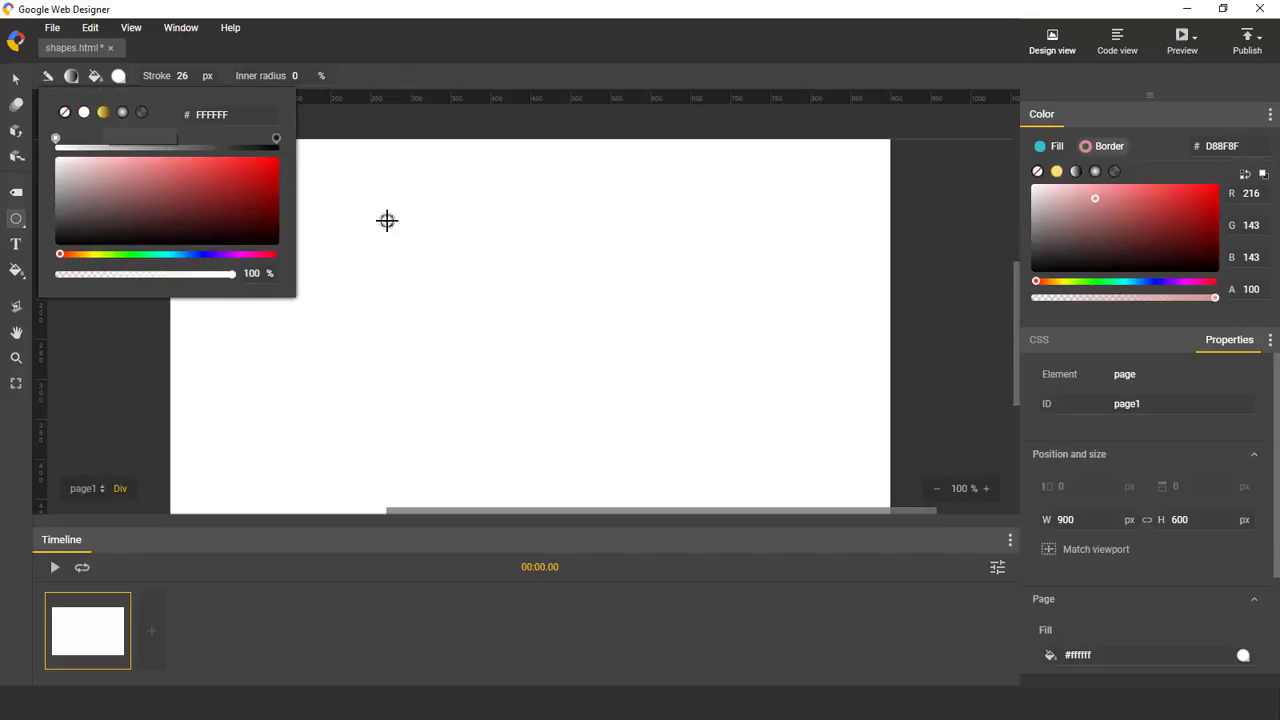
mouse_move(355, 185)
left_mouse_down()
mouse_move(374, 211)
mouse_move(577, 331)
mouse_move(732, 396)
mouse_move(758, 383)
left_mouse_up()
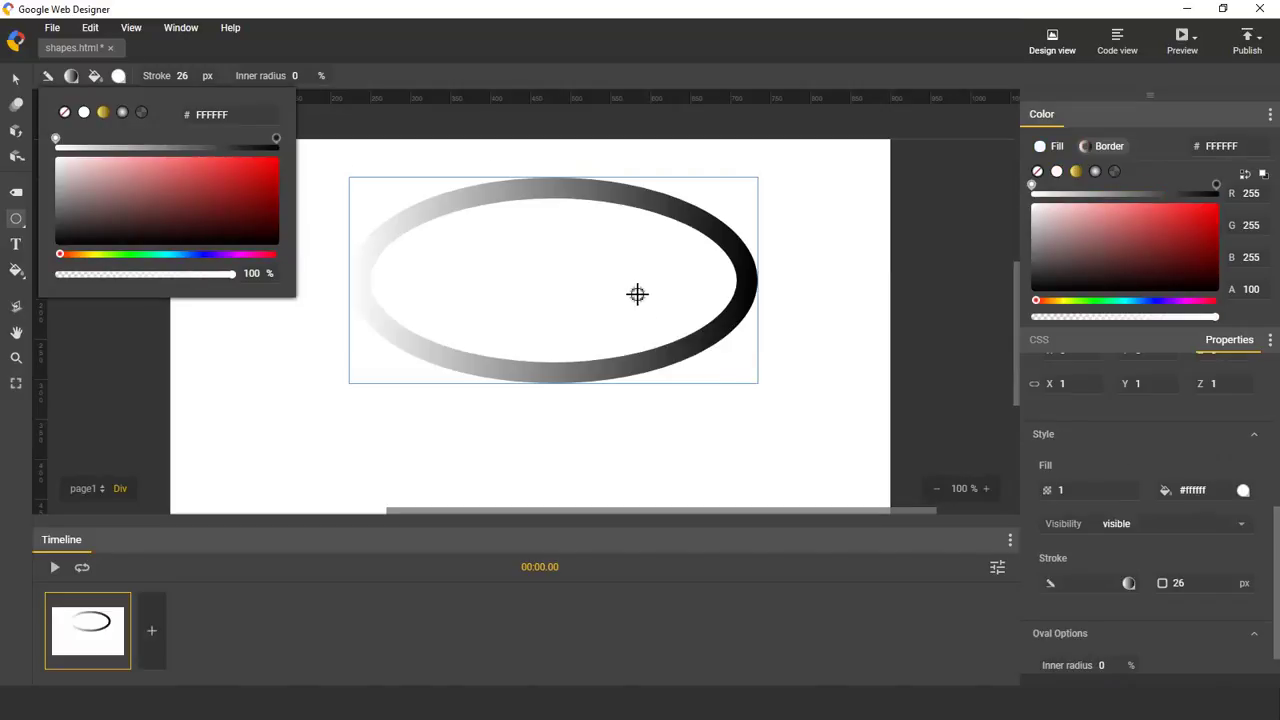
Give the ellipse a solid border and a red #D11515 fill.
left_click(1057, 172)
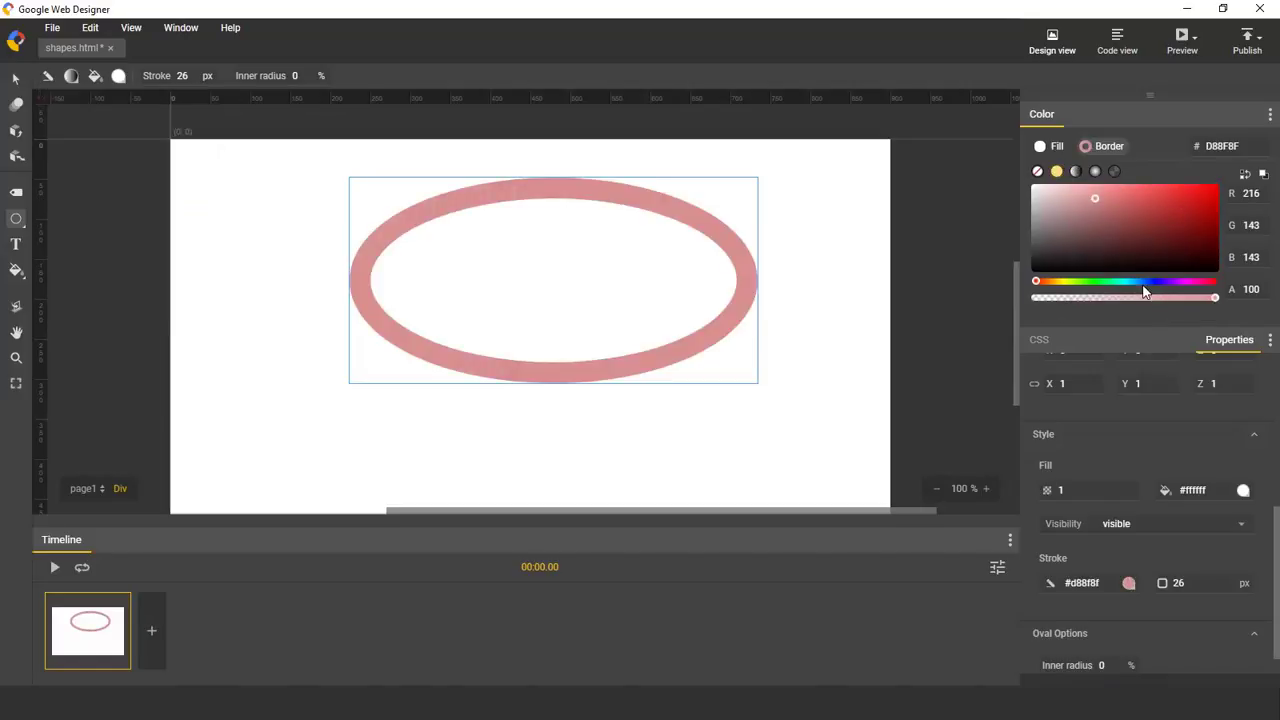
left_click(1052, 146)
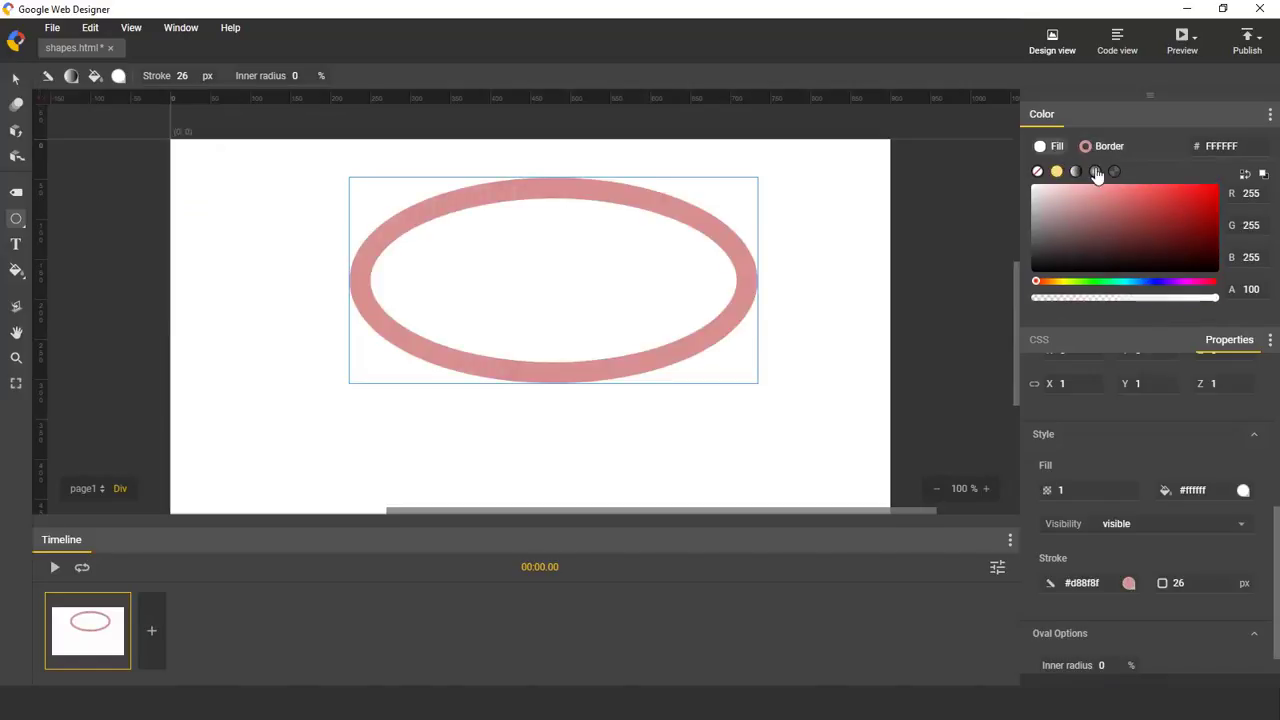
left_click(1200, 200)
scroll(1200, 455, "down", 1)
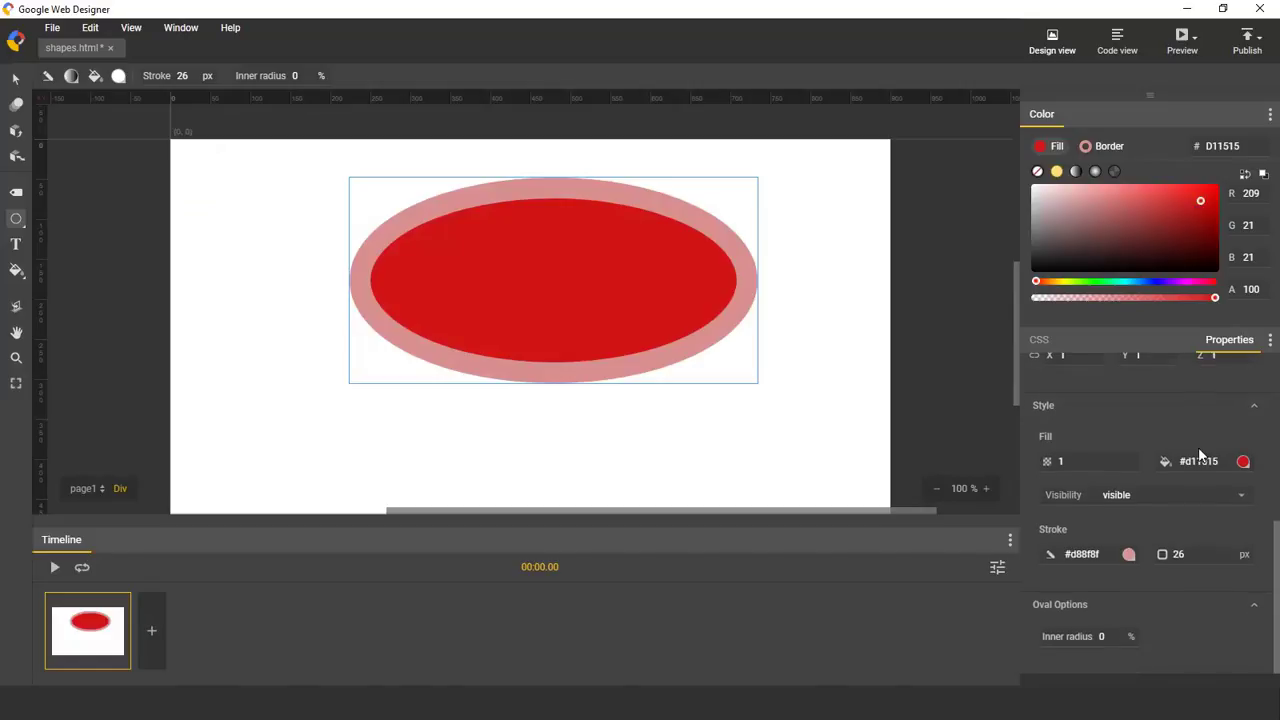
scroll(1110, 480, "up", 6)
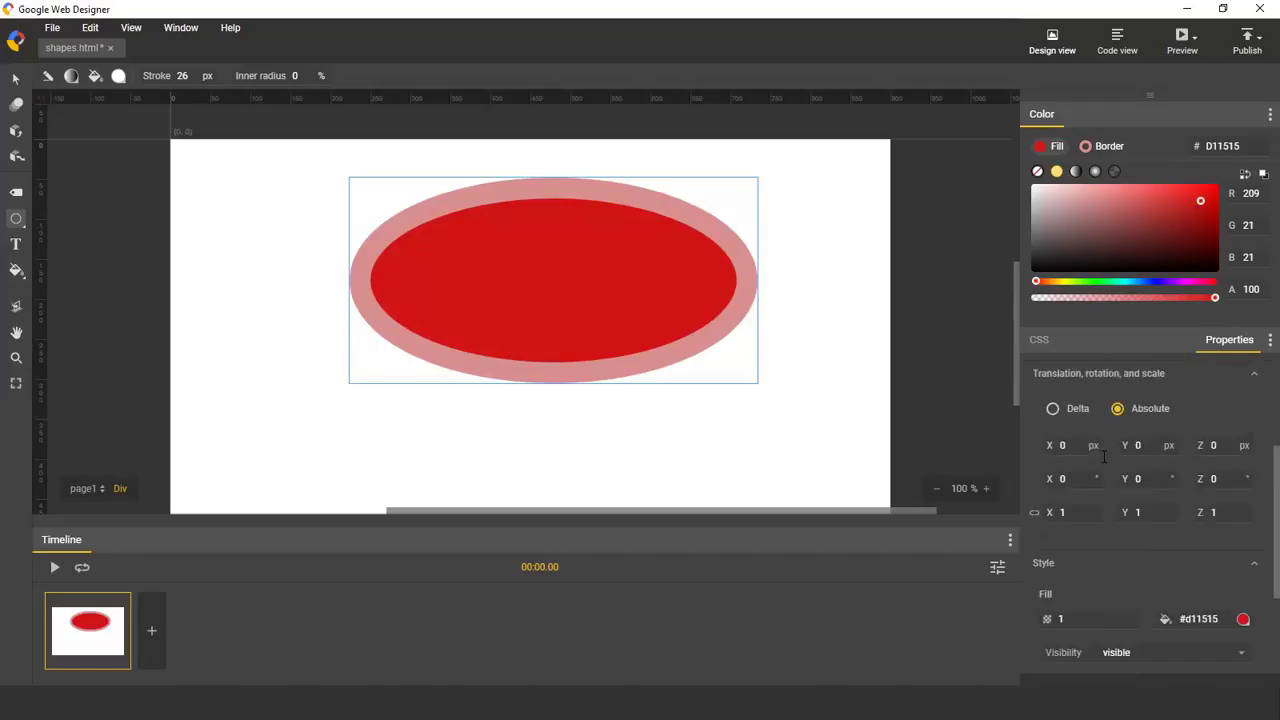
scroll(1162, 464, "down", 4)
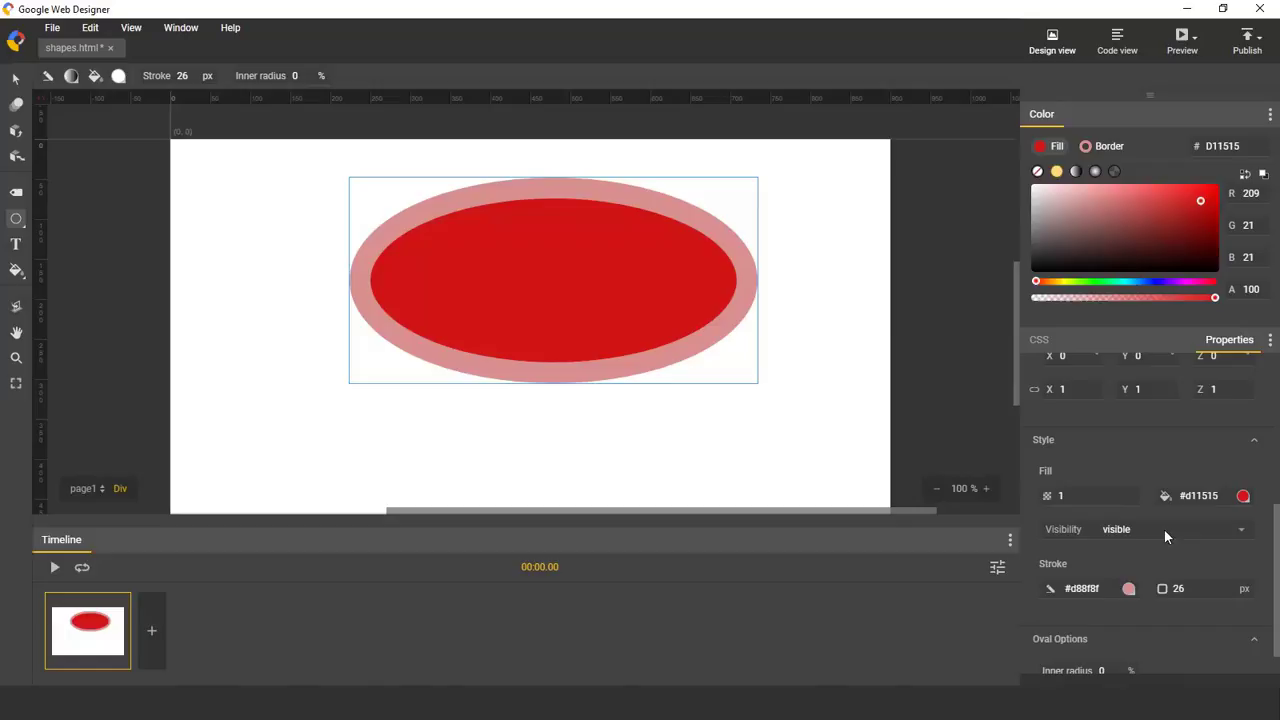
Make the ellipse's border dark teal #288482 and 33 px wide.
left_click(1129, 589)
left_click(960, 591)
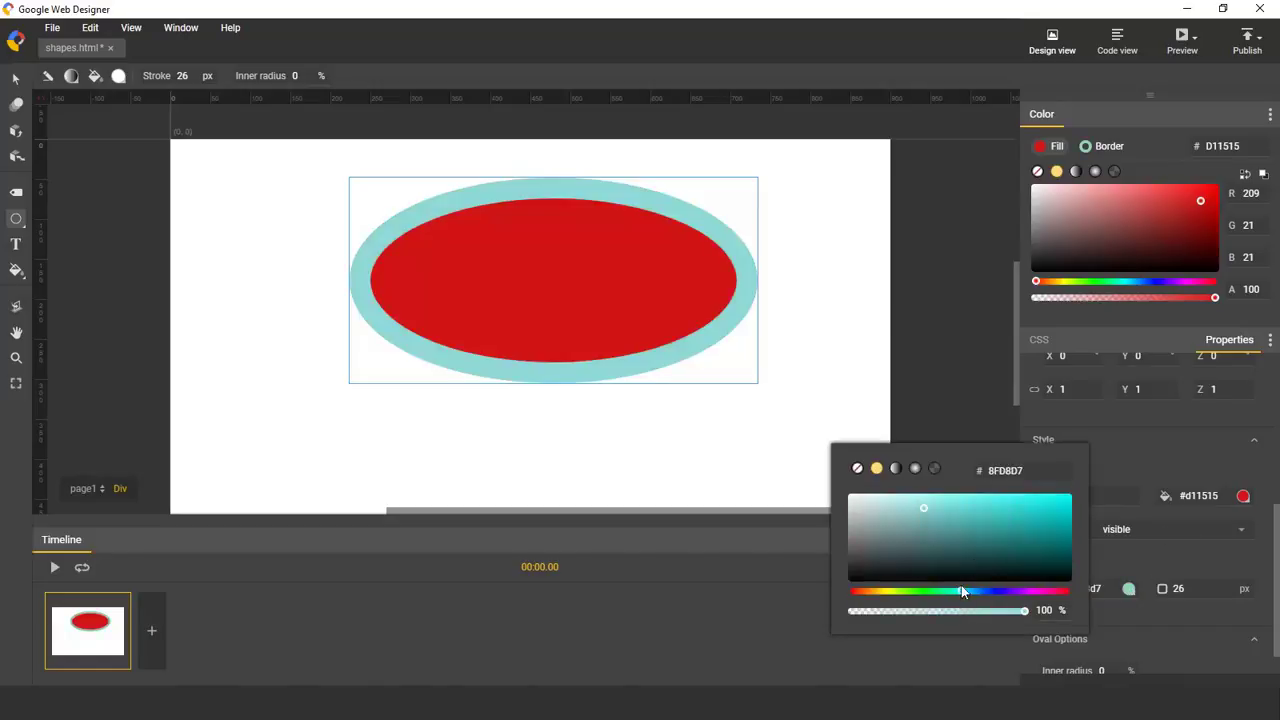
left_click(1002, 536)
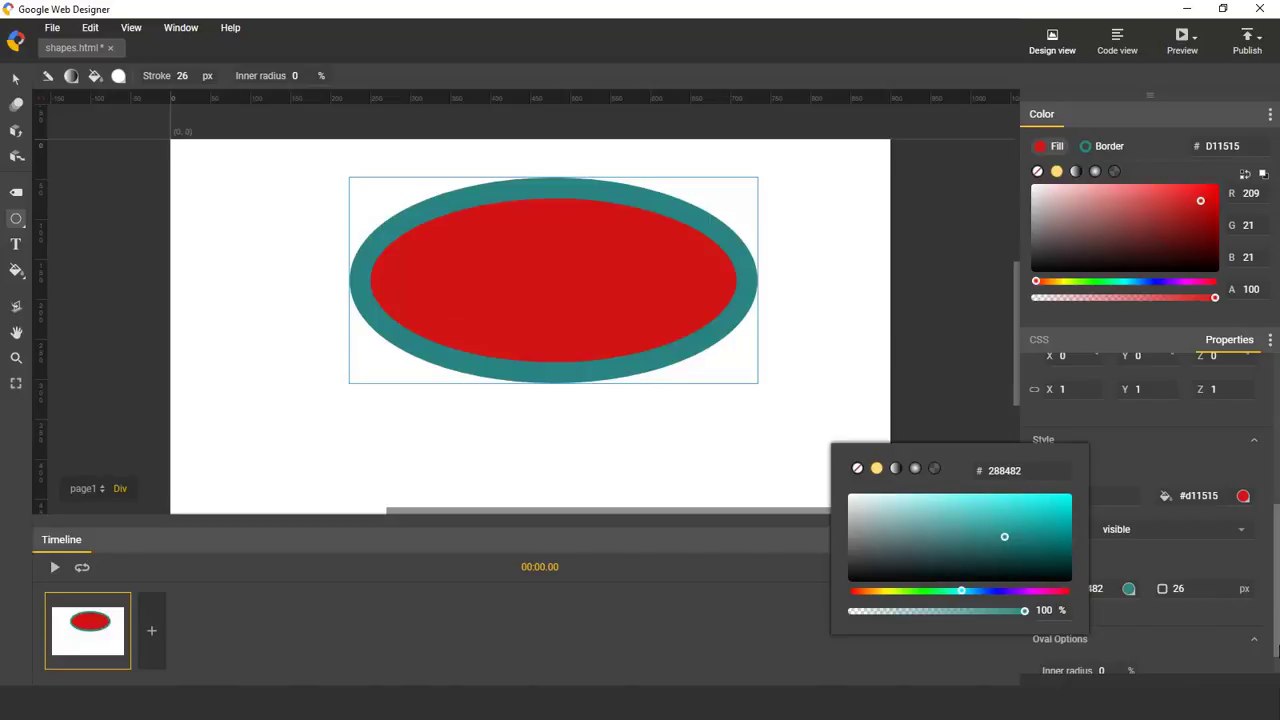
left_click(1129, 589)
double_click(1221, 588)
type("45")
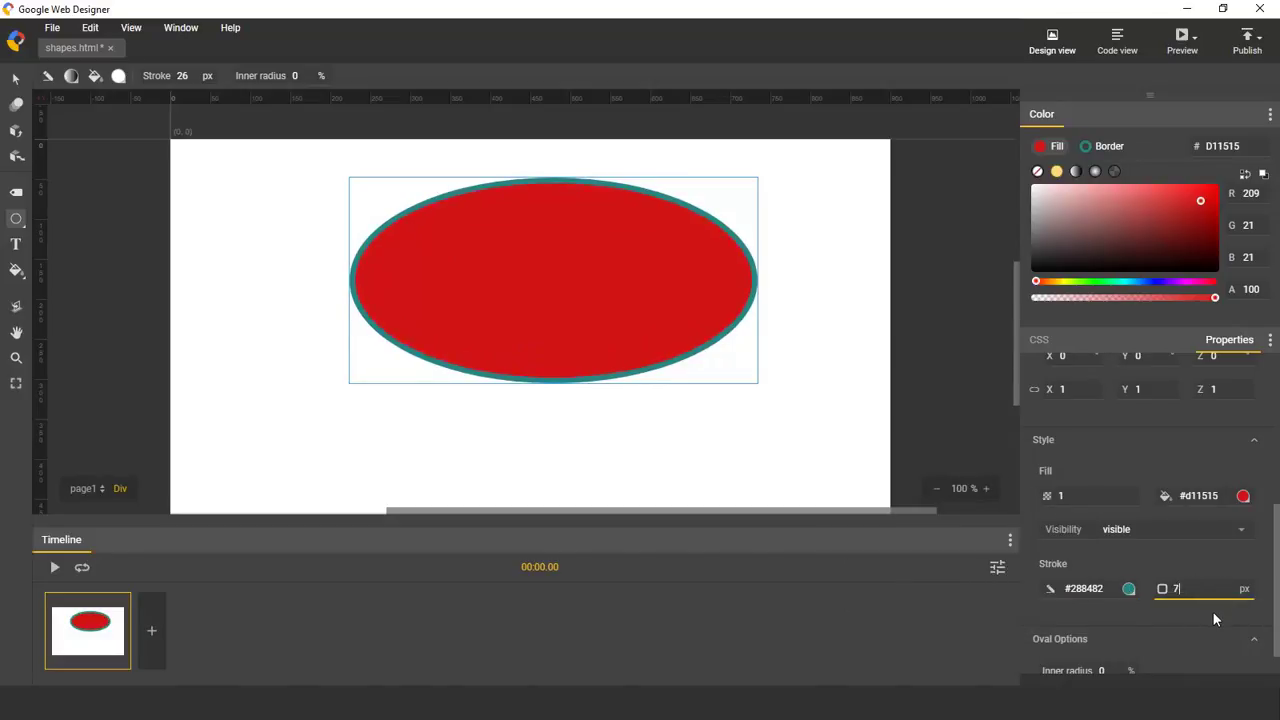
key("BackSpace")
key("BackSpace")
type("33")
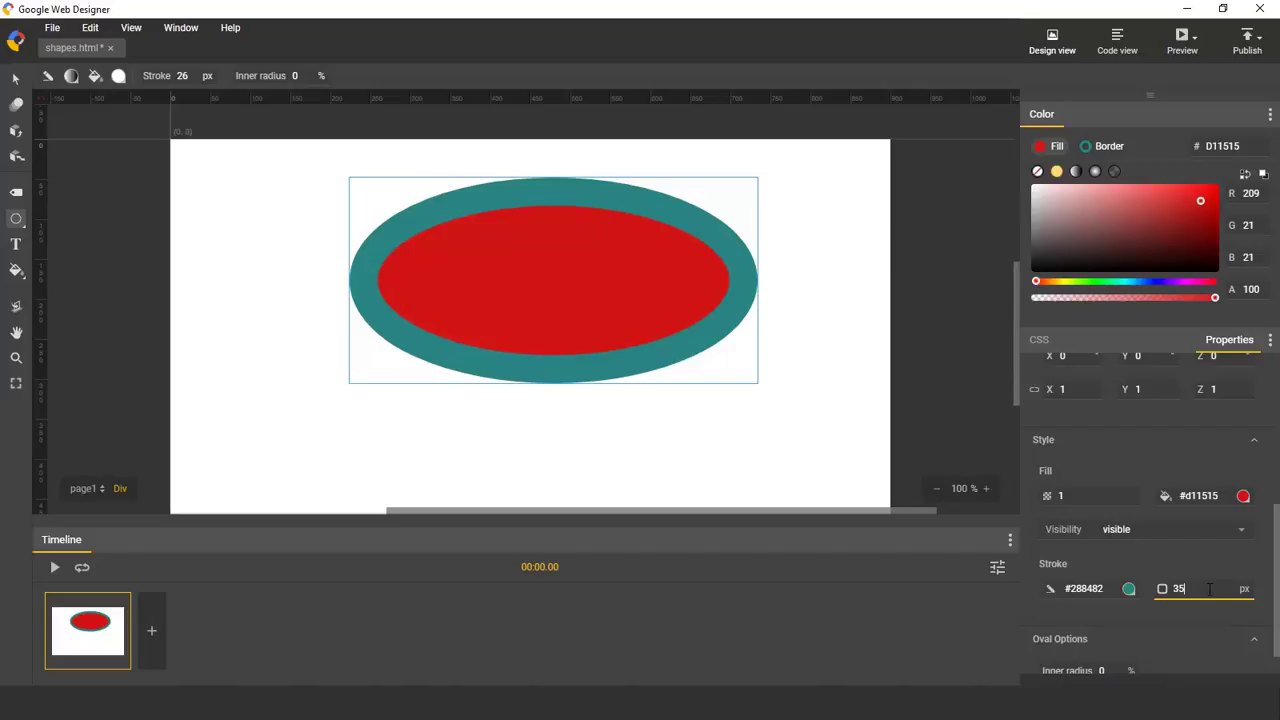
scroll(1164, 526, "down", 1)
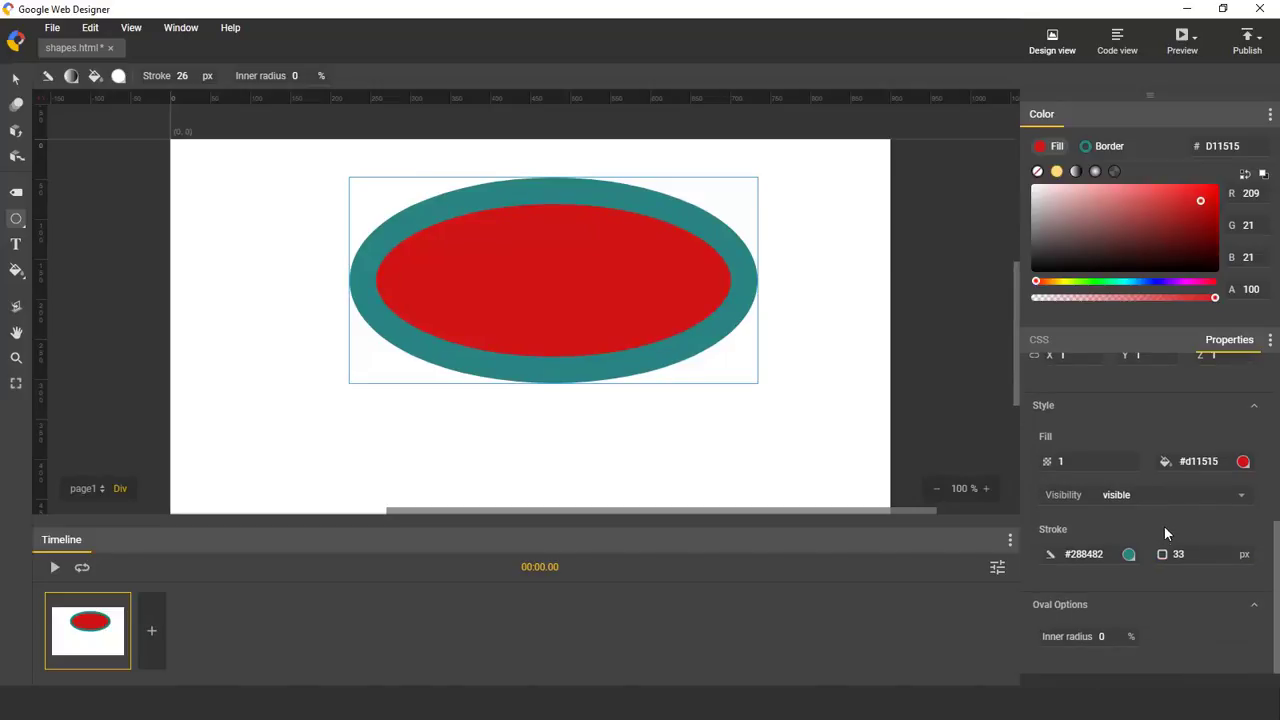
Give the ellipse an inner radius and thin its border to 10 px.
double_click(1111, 640)
type("1")
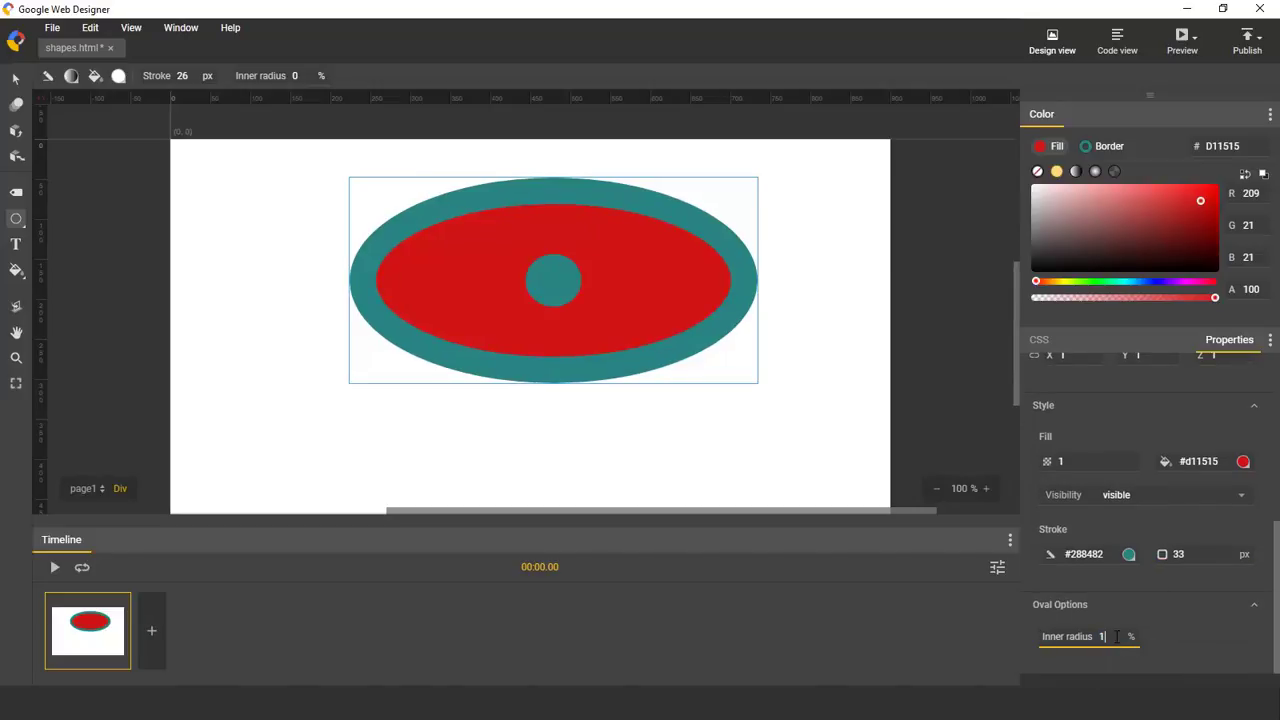
key("Up")
key("Up")
key("Up")
key("Up")
key("Up")
key("Up")
key("Up")
key("Up")
key("Up")
key("Up")
key("Up")
key("Up")
key("Up")
key("Up")
key("Up")
key("Up")
key("Up")
key("Up")
key("Up")
key("Up")
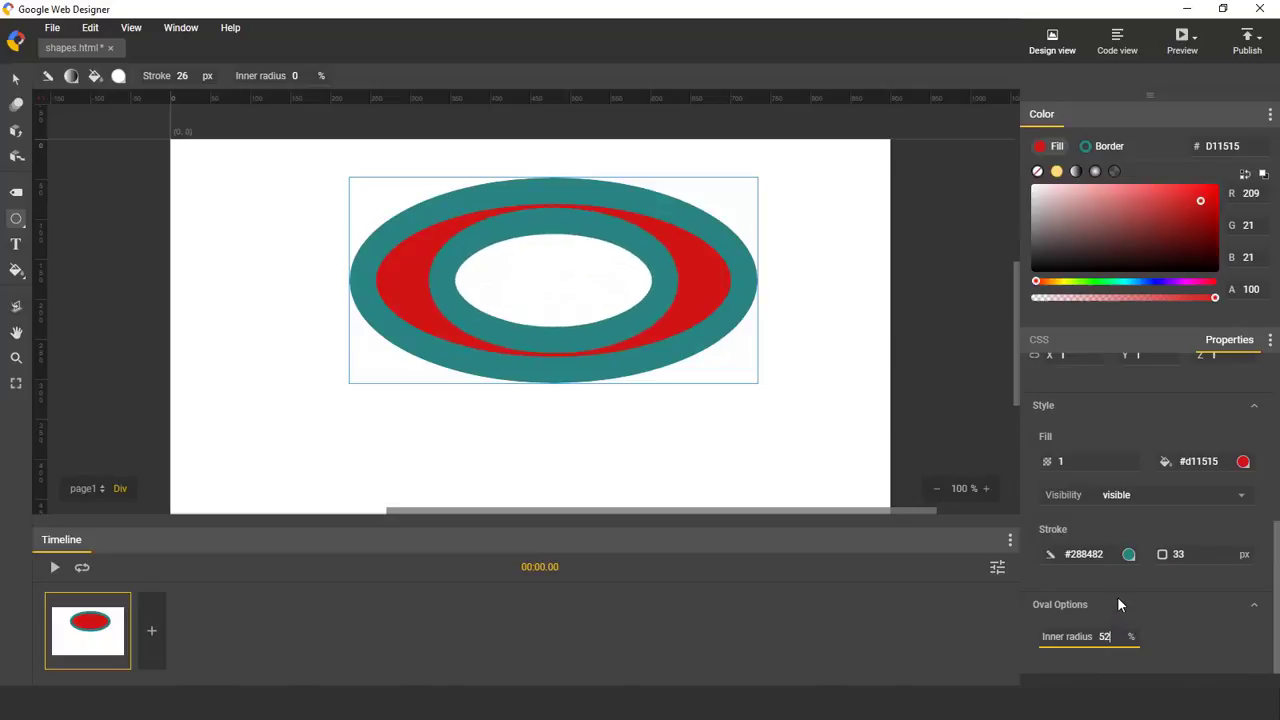
key("Down")
key("Down")
key("Down")
key("Down")
key("Down")
key("Down")
key("Down")
key("Down")
key("Down")
key("Down")
key("Down")
key("Down")
key("Down")
key("Down")
key("Down")
key("Down")
key("Down")
key("Down")
key("Return")
left_click(1196, 560)
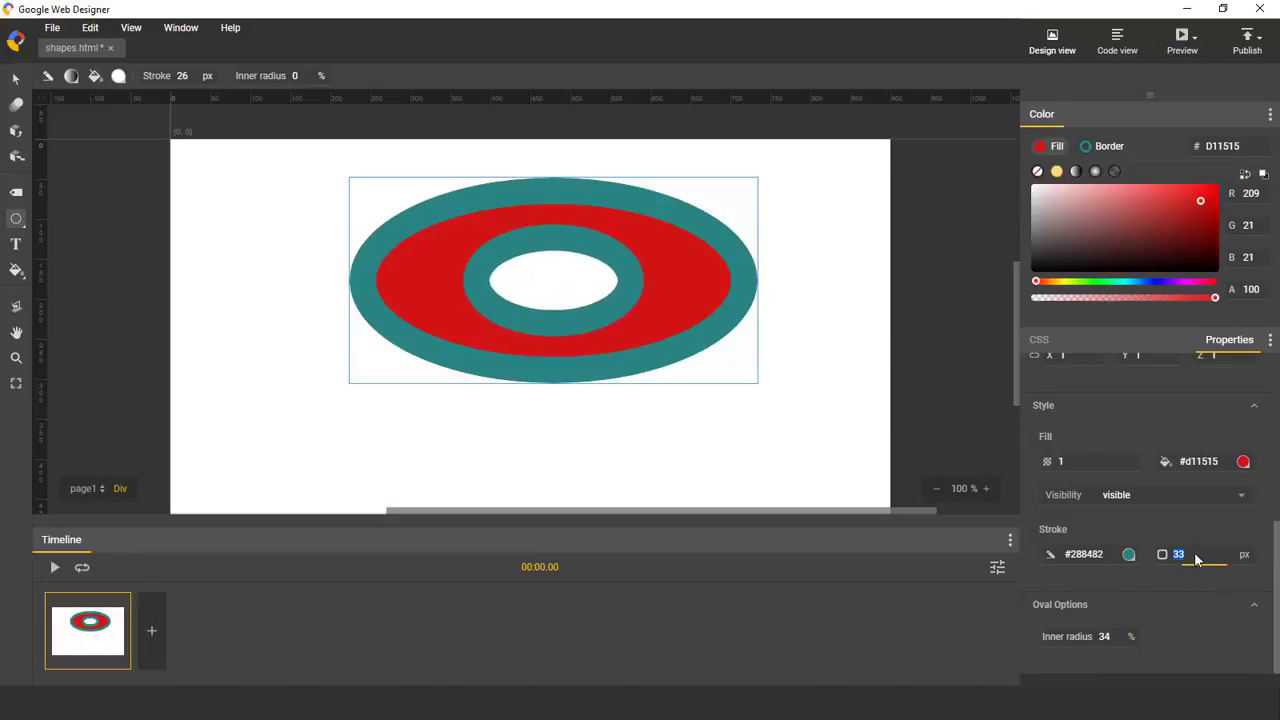
key("Down")
key("Down")
key("Down")
key("Down")
key("Down")
key("Down")
key("Down")
key("Down")
key("Down")
key("Down")
key("Down")
key("Down")
key("Down")
key("Down")
key("Down")
key("Down")
key("Down")
key("Down")
key("Down")
key("Down")
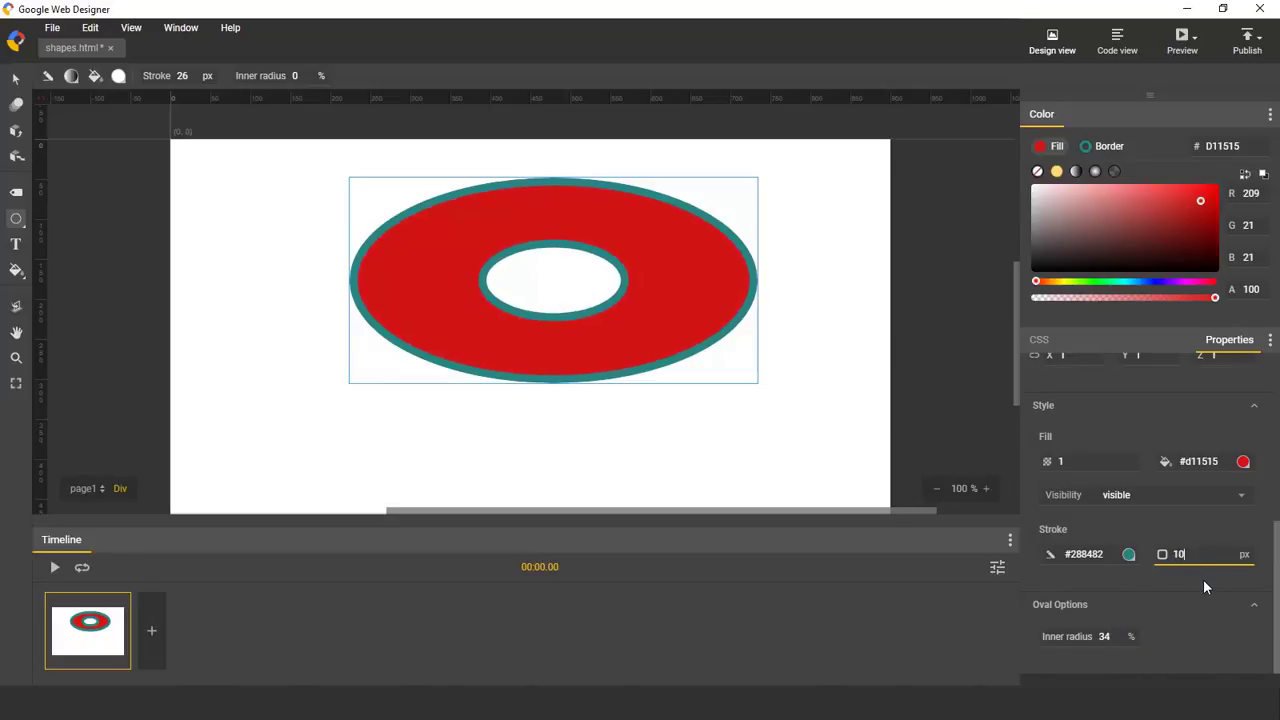
Set the ellipse ring's inner radius to 53%.
left_click(1116, 636)
key("Up")
key("Up")
key("Up")
key("Up")
key("Up")
key("Up")
key("Up")
key("Up")
key("Up")
key("Up")
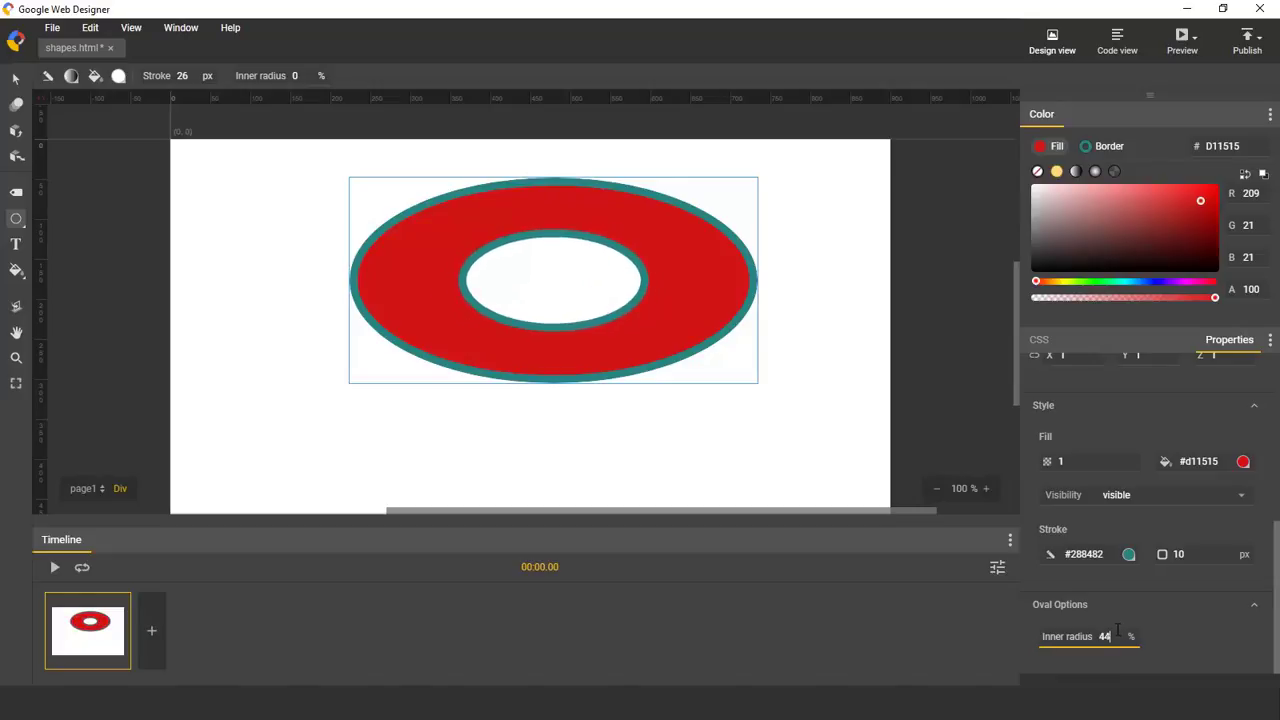
key("Up")
key("Up")
key("Up")
key("Up")
key("Up")
key("Up")
key("Up")
key("Up")
key("Up")
key("Up")
key("Up")
key("Up")
key("Up")
key("Up")
key("Up")
key("Up")
key("Up")
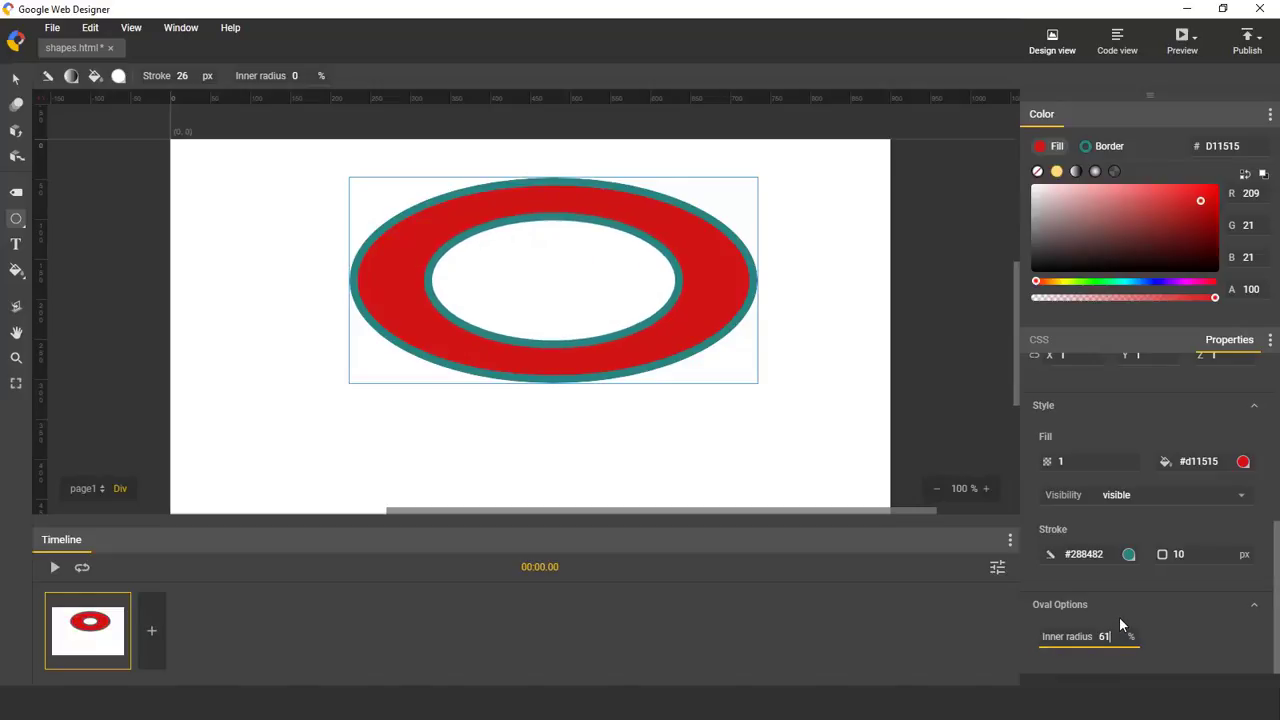
key("Down")
key("Down")
key("Down")
key("Down")
key("Down")
key("Down")
key("Down")
key("Down")
key("Down")
key("Down")
key("Down")
key("Up")
key("Up")
key("Up")
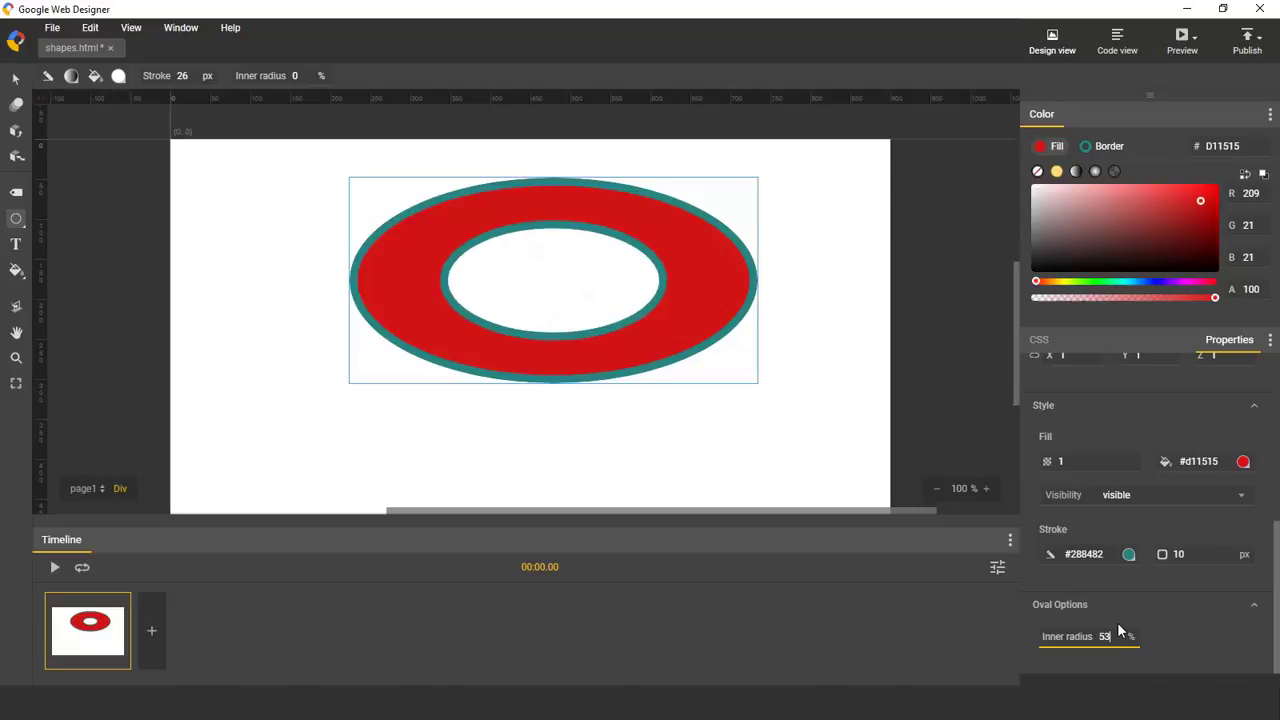
key("Return")
Delete the ellipse and draw four gradient lines: slanted, horizontal, vertical and a 45° diagonal.
key("Delete")
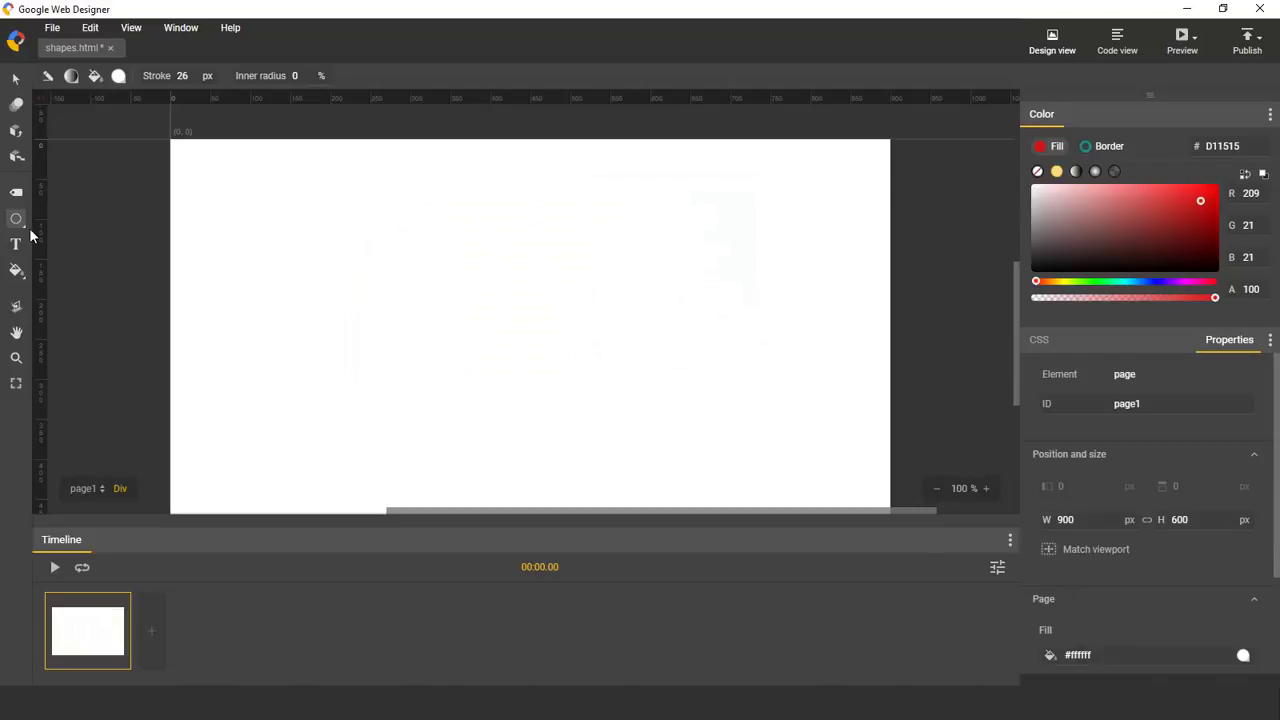
left_click(20, 220)
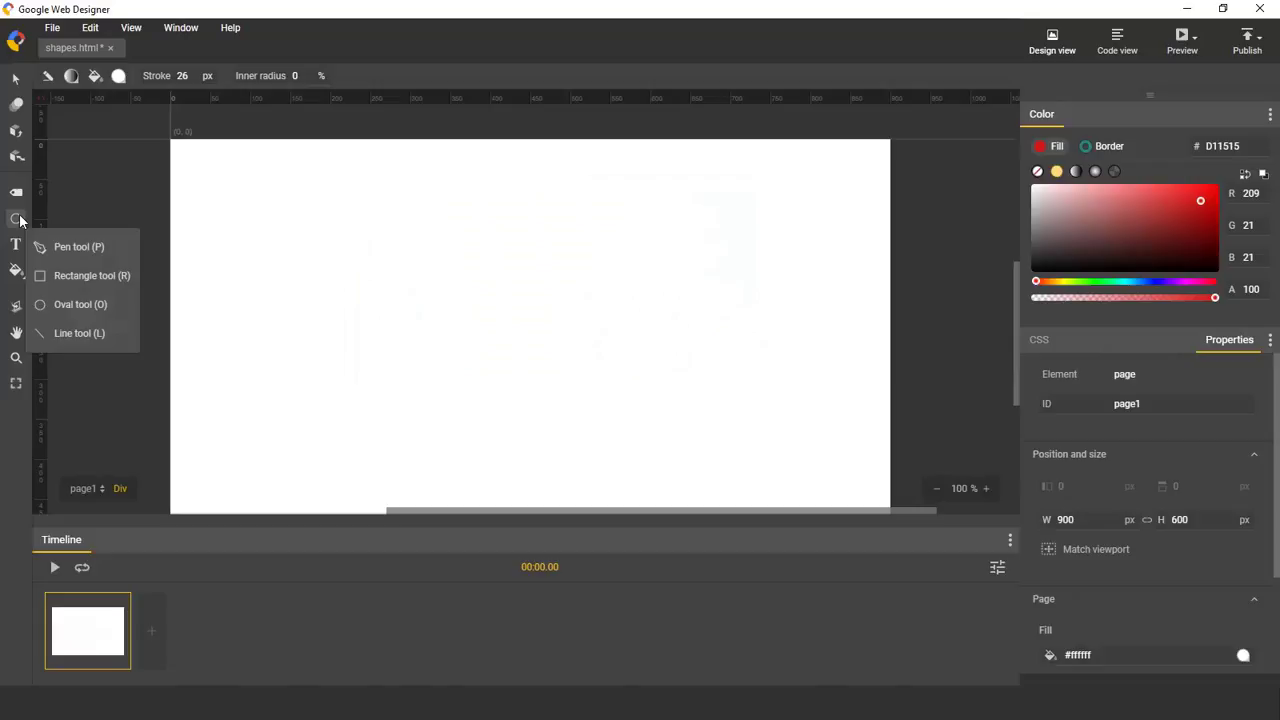
left_click(86, 336)
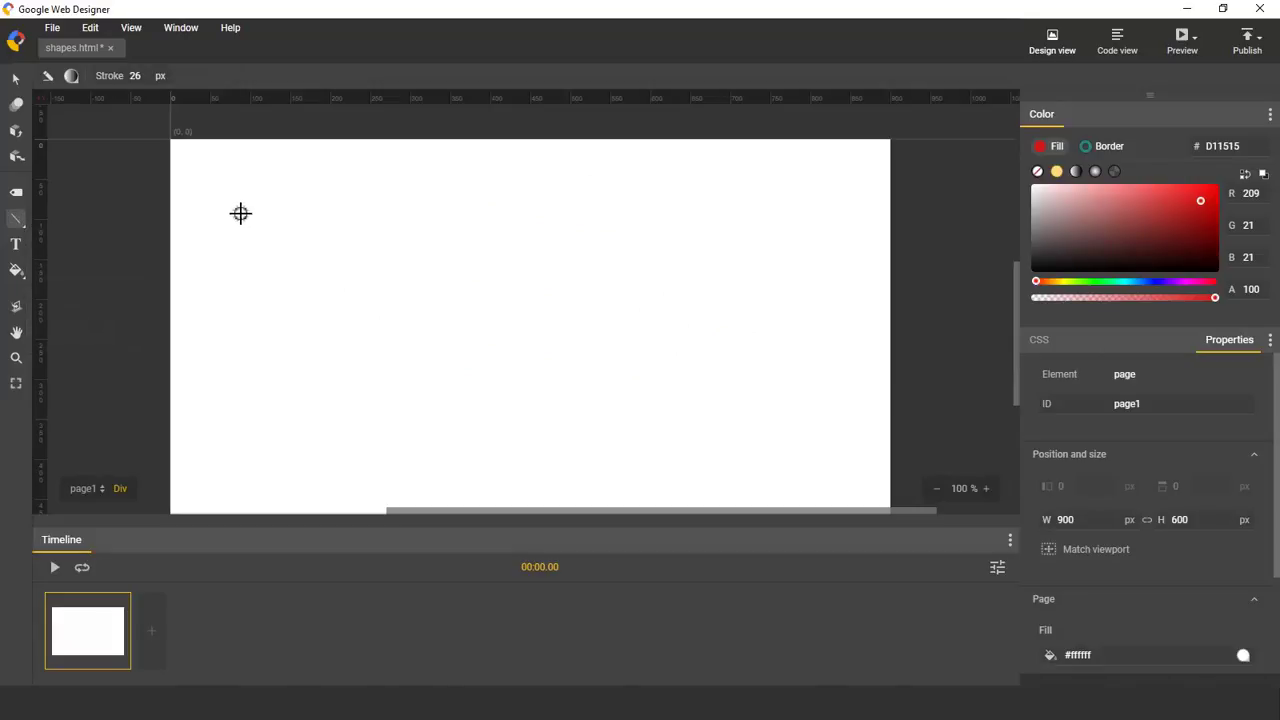
mouse_move(248, 197)
left_mouse_down()
mouse_move(337, 329)
mouse_move(423, 374)
mouse_move(580, 275)
left_mouse_up()
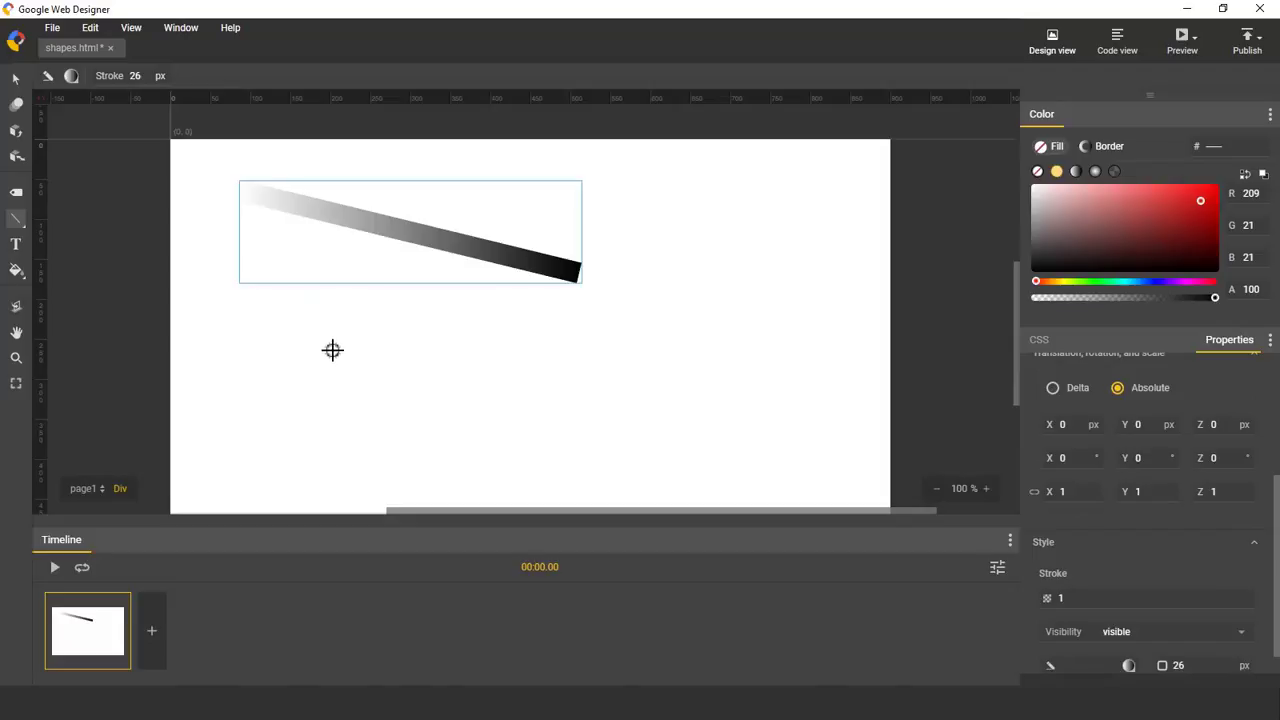
mouse_move(273, 349)
left_mouse_down()
mouse_move(480, 351)
mouse_move(683, 382)
left_mouse_up()
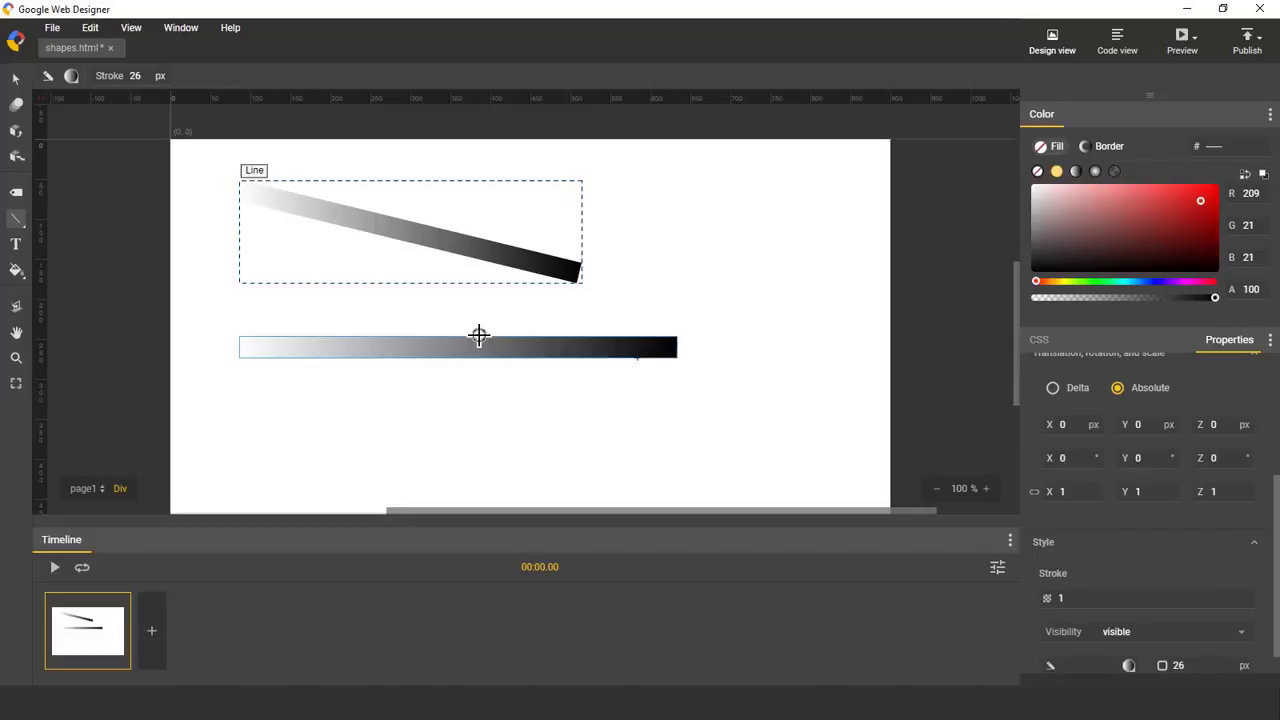
left_click_drag(438, 247, 432, 442)
mouse_move(416, 388)
left_mouse_down()
mouse_move(654, 254)
mouse_move(610, 263)
mouse_move(628, 246)
mouse_move(591, 263)
left_mouse_up()
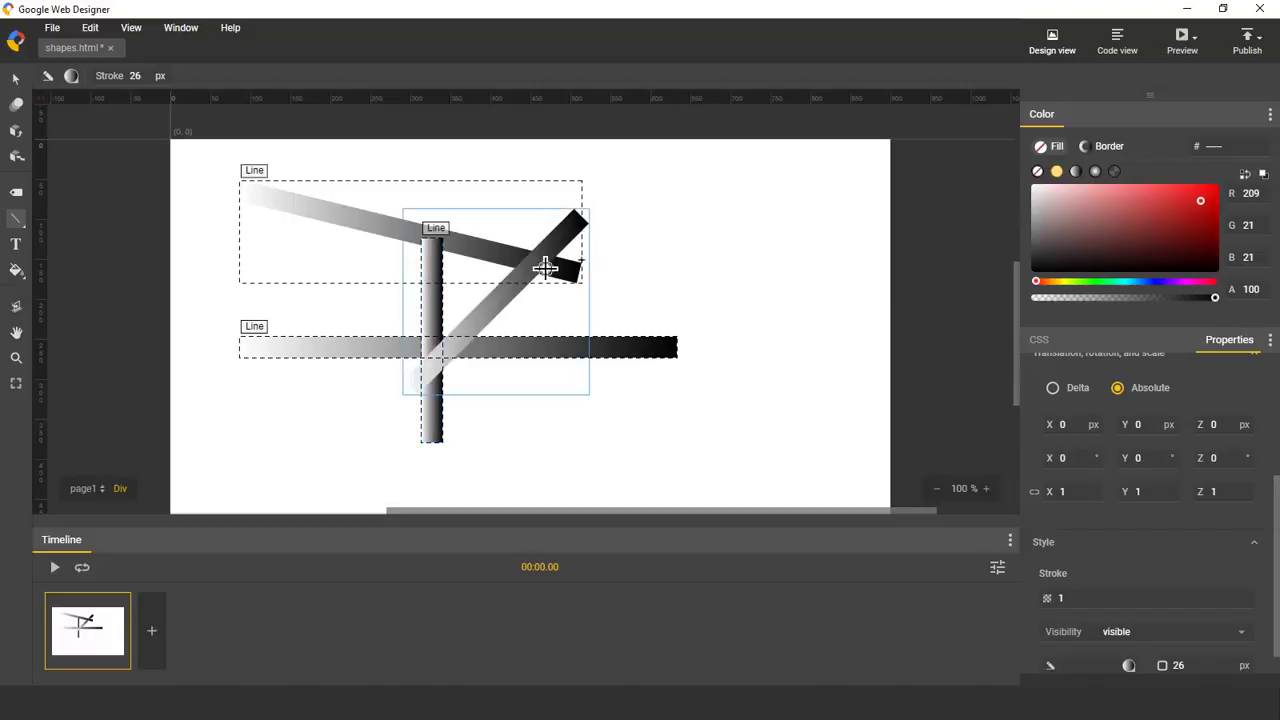
Give the diagonal line a solid red #CC4141 stroke 24 px wide, and show Code view.
scroll(1196, 425, "up", 3)
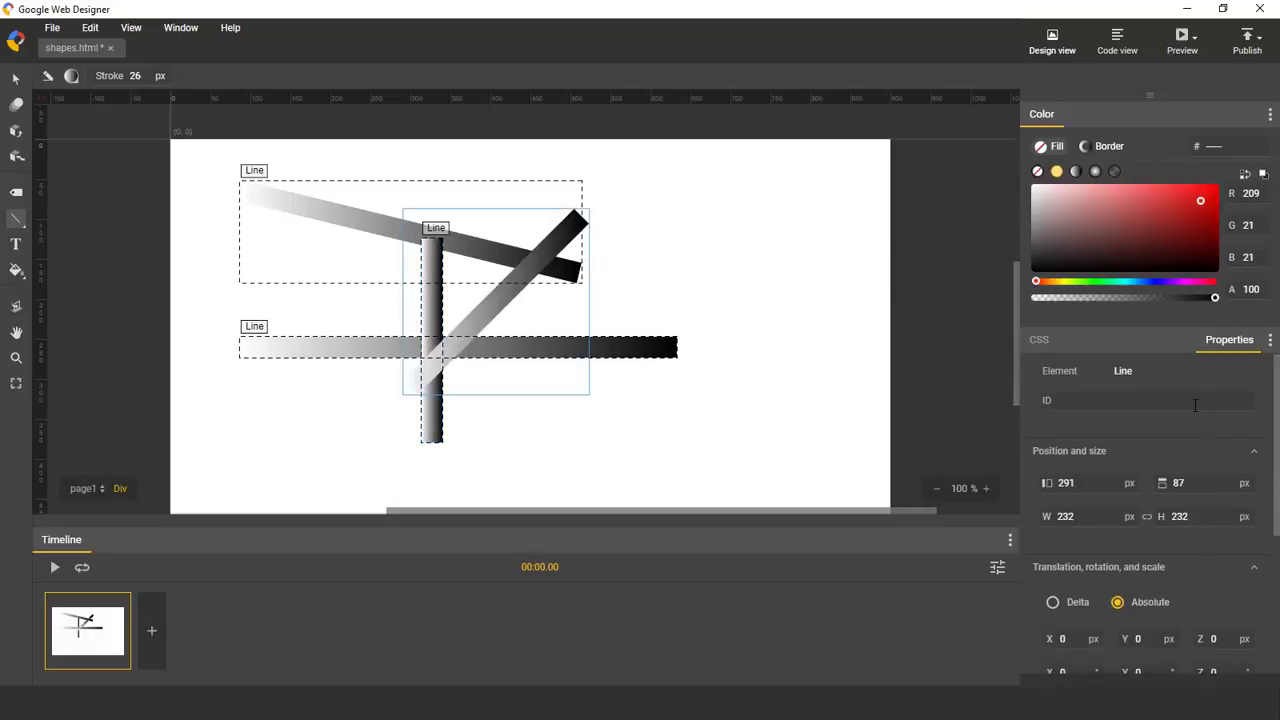
scroll(1194, 410, "down", 3)
scroll(1207, 646, "down", 2)
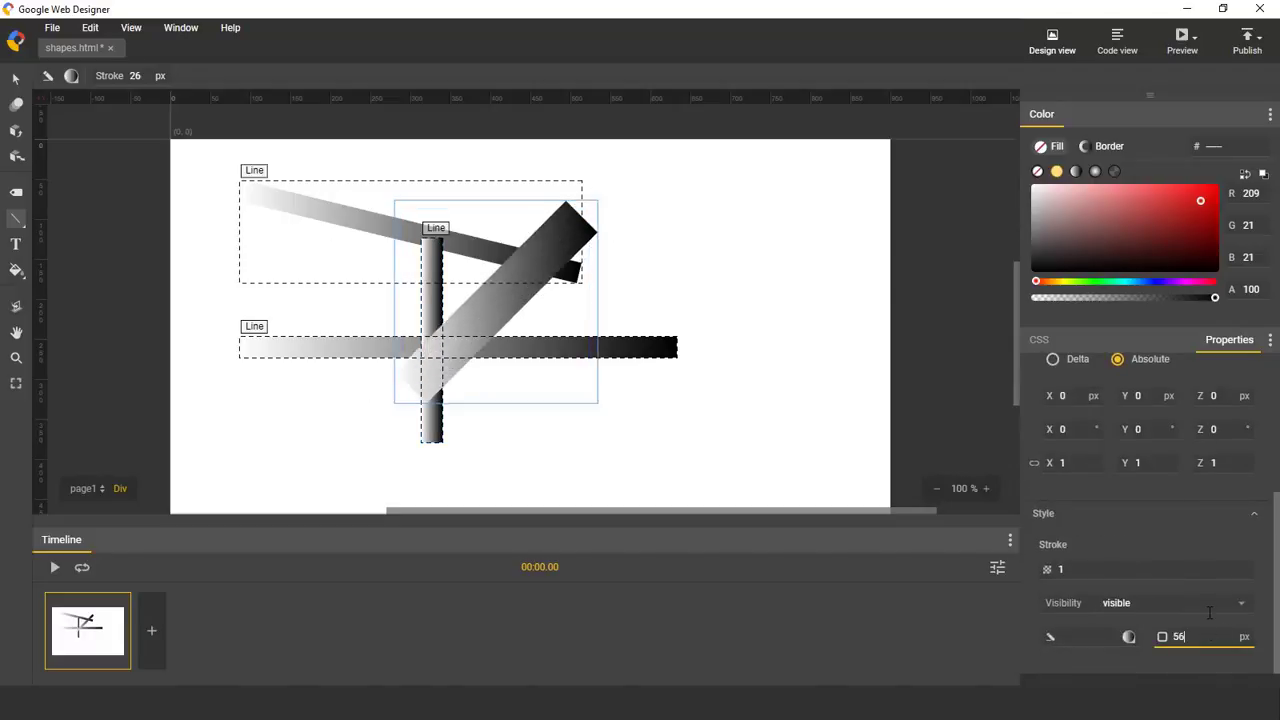
left_click(1129, 641)
left_click(876, 468)
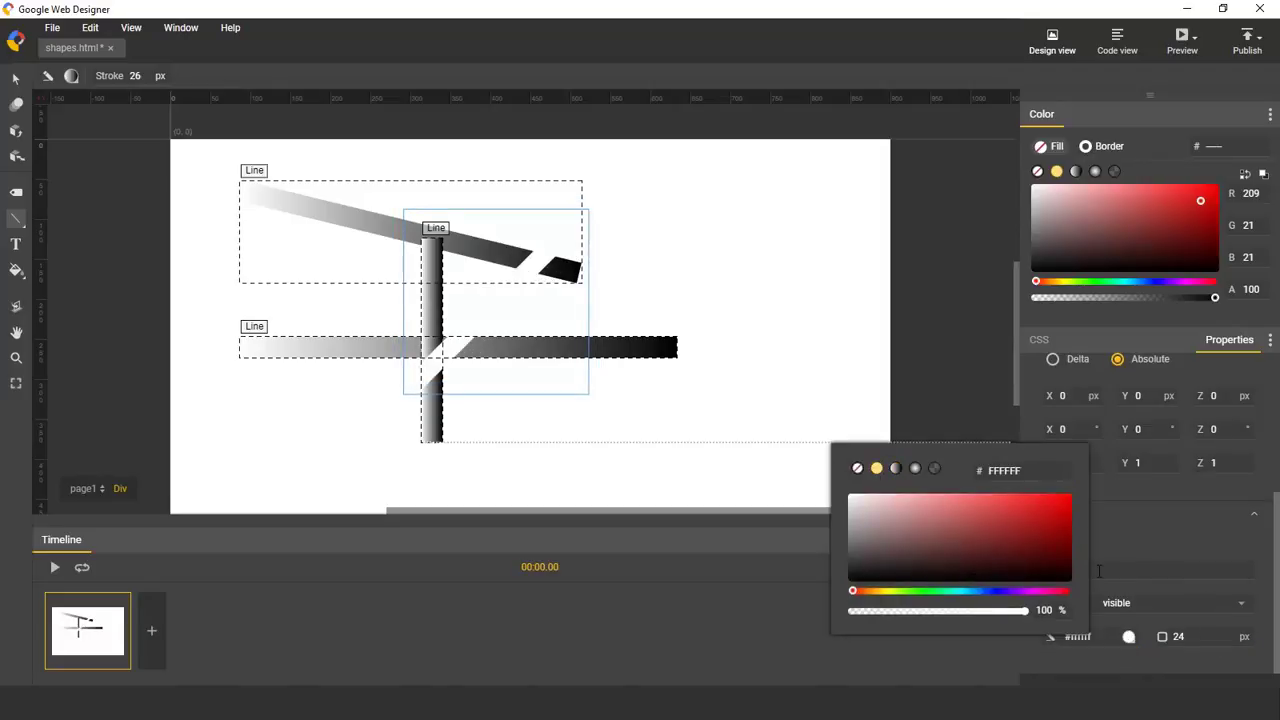
left_click(999, 513)
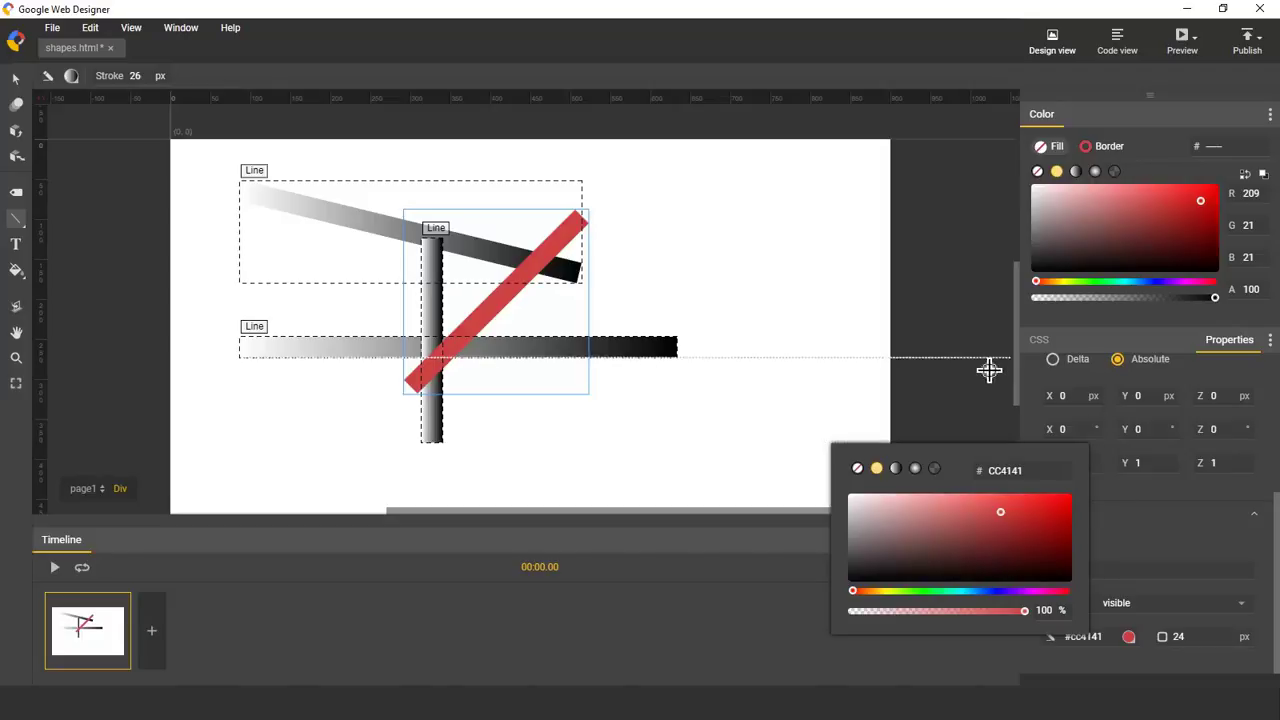
left_click(1117, 40)
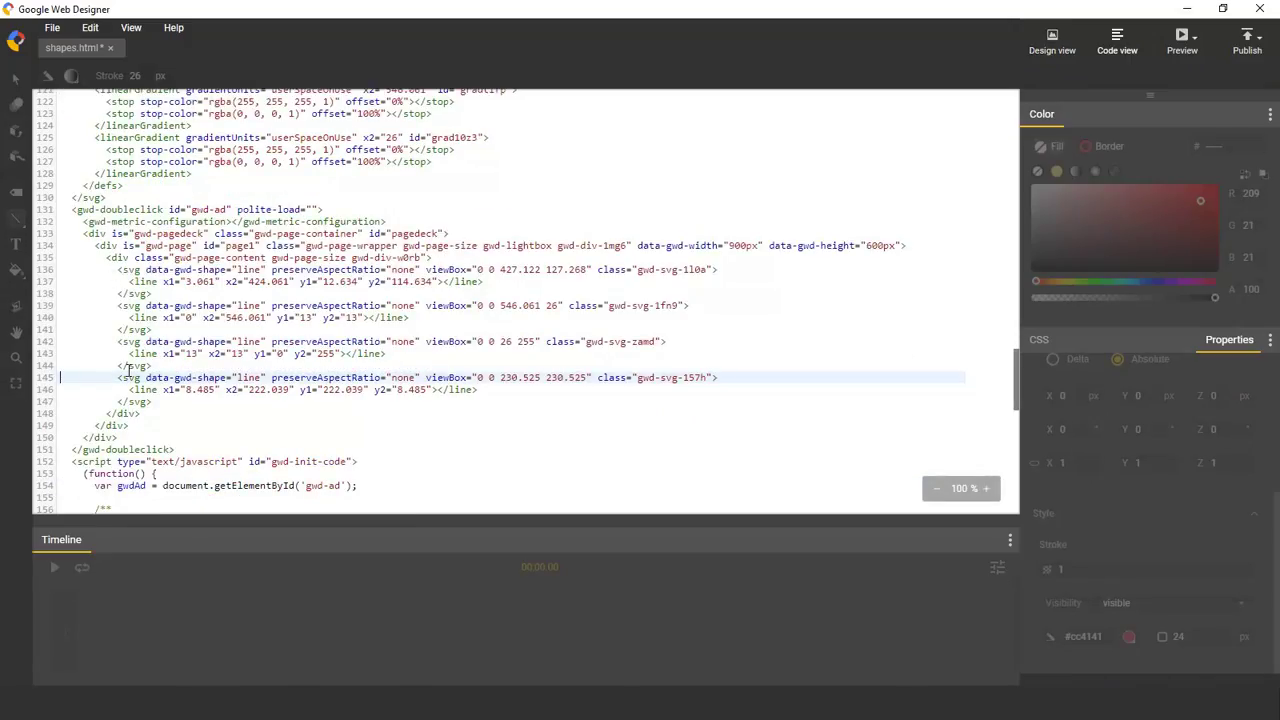
Highlight the diagonal line's svg markup, its 157h class and the .gwd-svg-157h CSS rule, then return to Design view.
left_click_drag(118, 377, 222, 410)
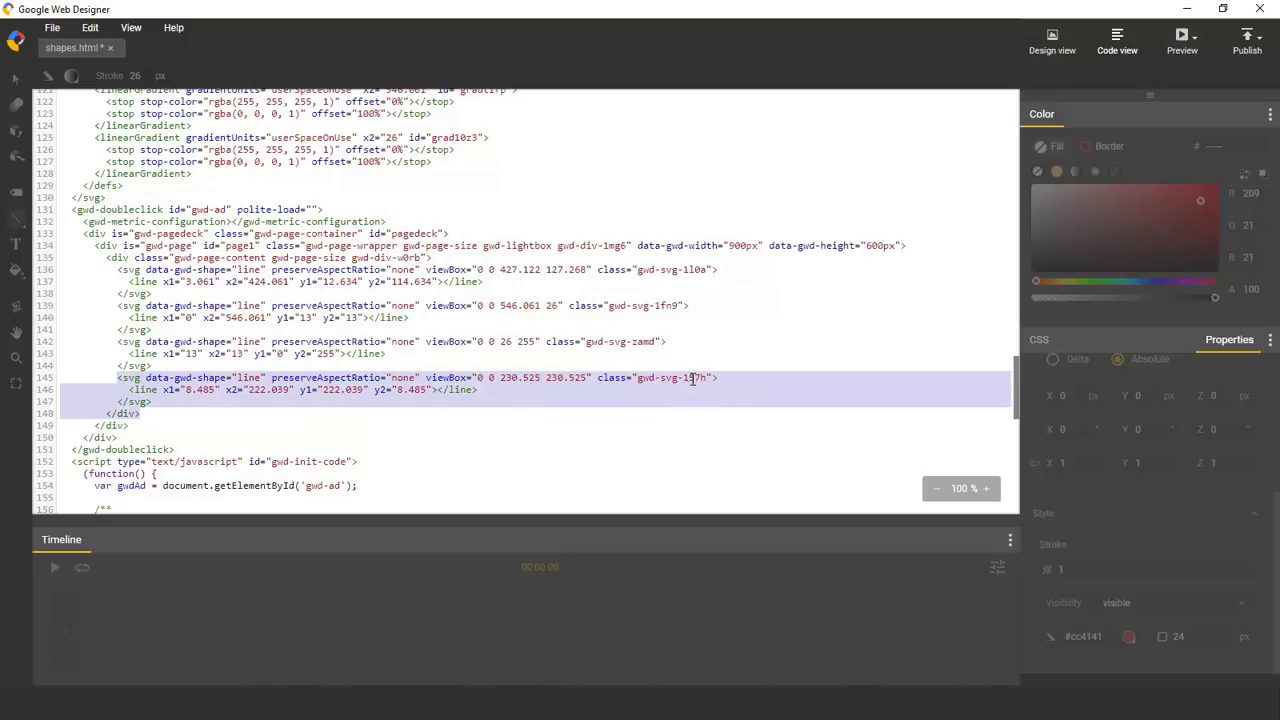
double_click(693, 377)
scroll(564, 402, "up", 10)
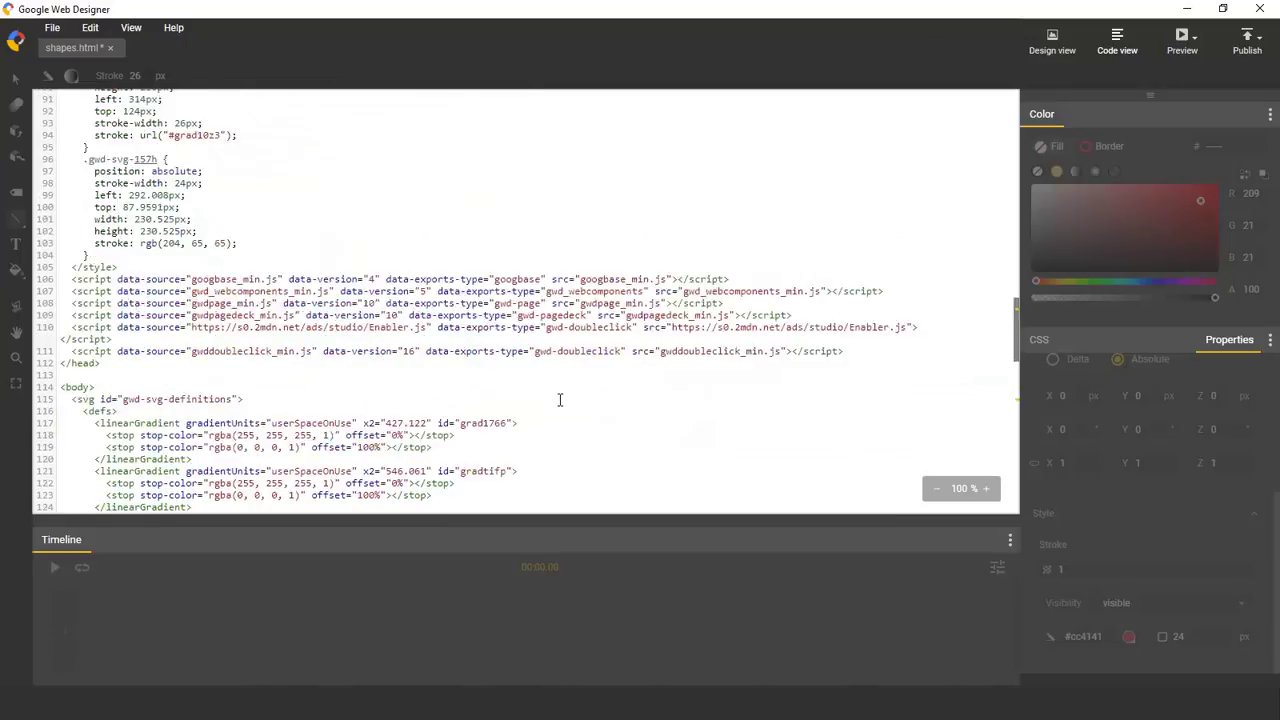
left_click_drag(95, 230, 238, 306)
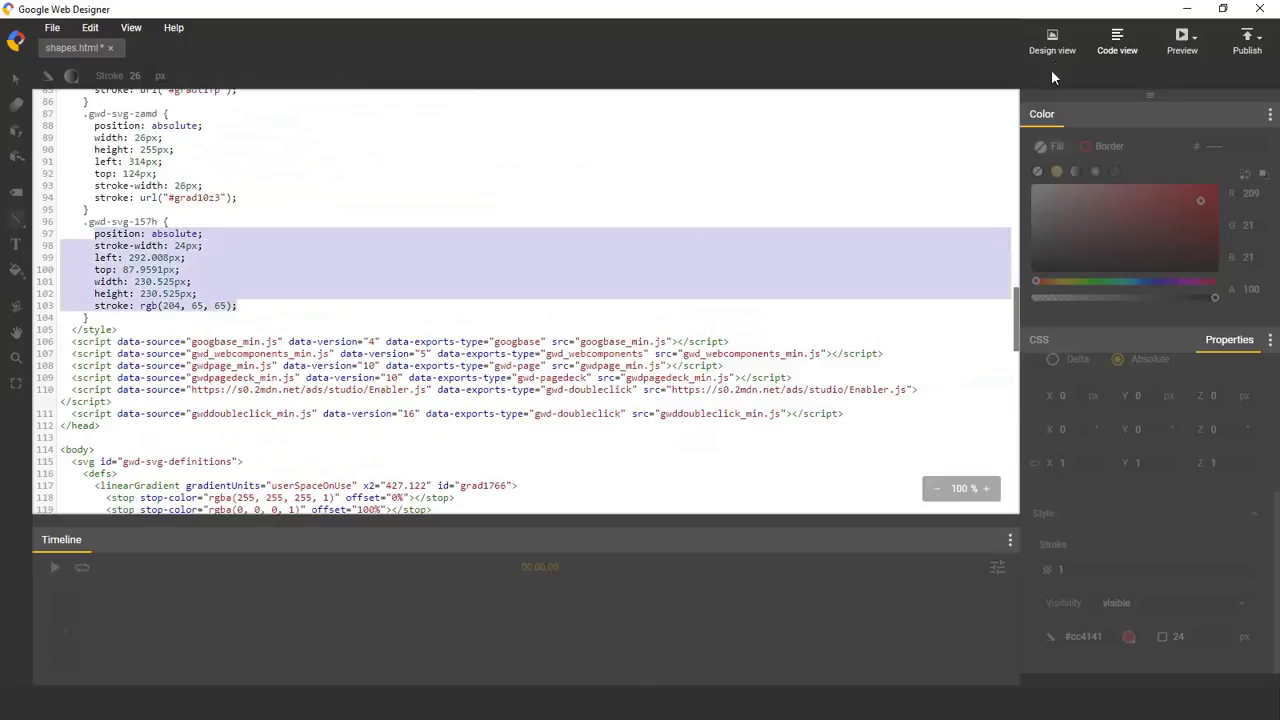
left_click(1058, 44)
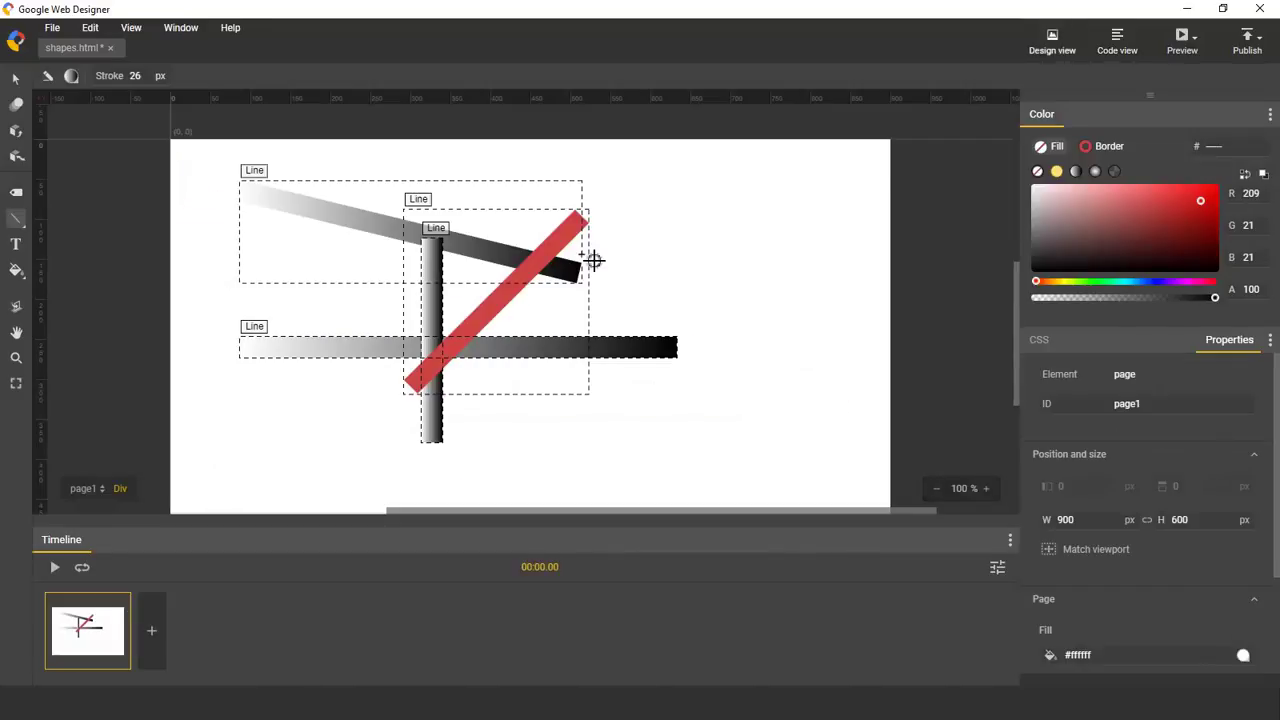